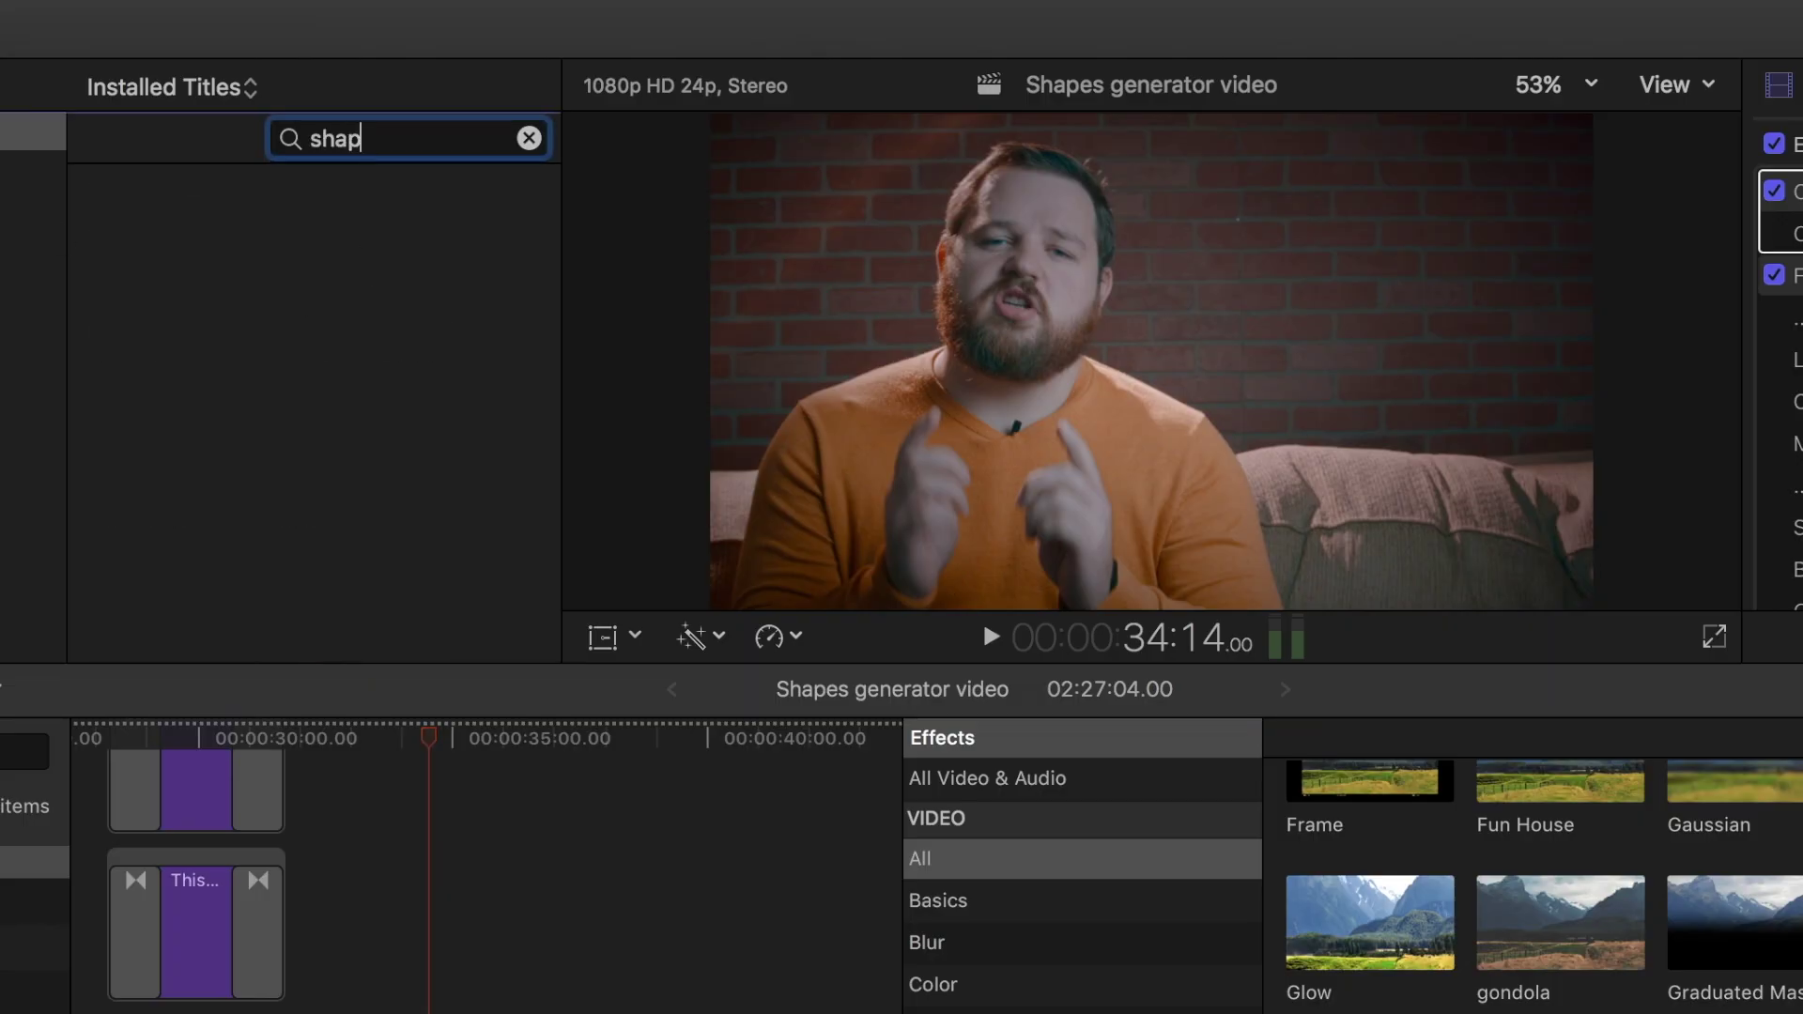
Step: Search the Generators browser for the 'shape' generator
click(33, 171)
text(shae)
key(BackSpace)
text(pe)
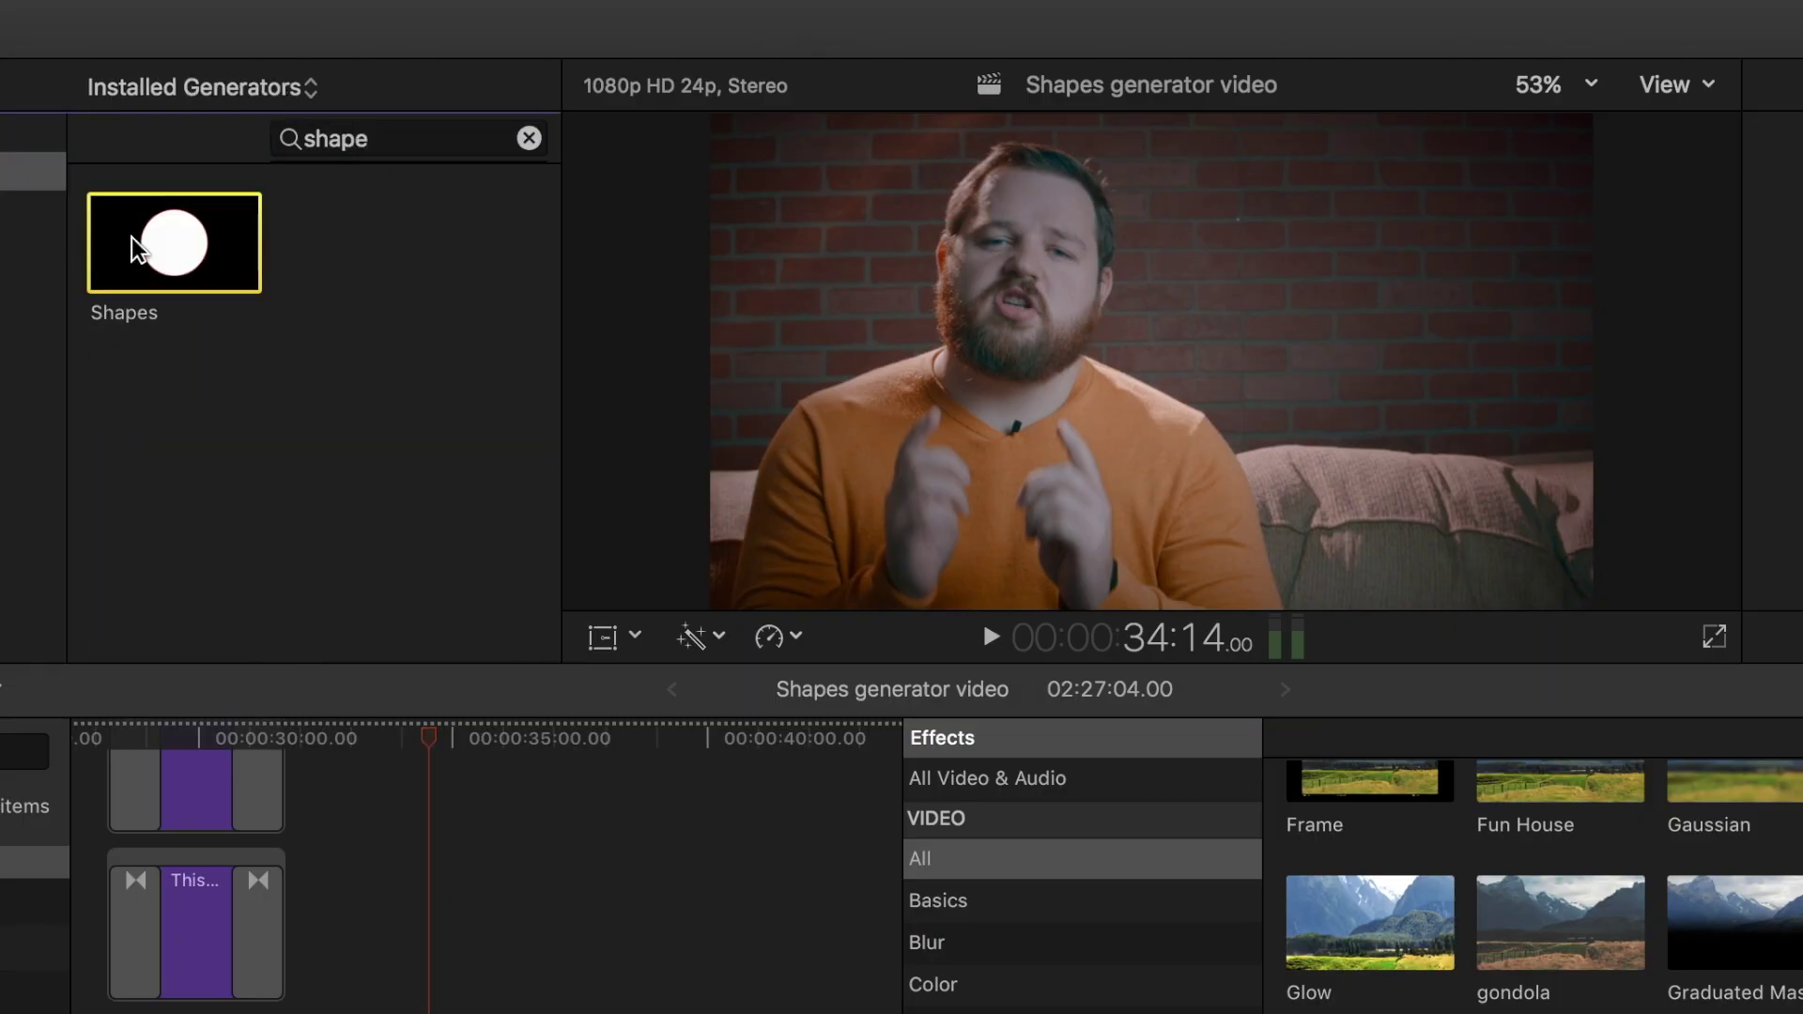
text(q)
Step: Turn the white shape into a wide thin bar in the lower right of the frame
key(shift+t)
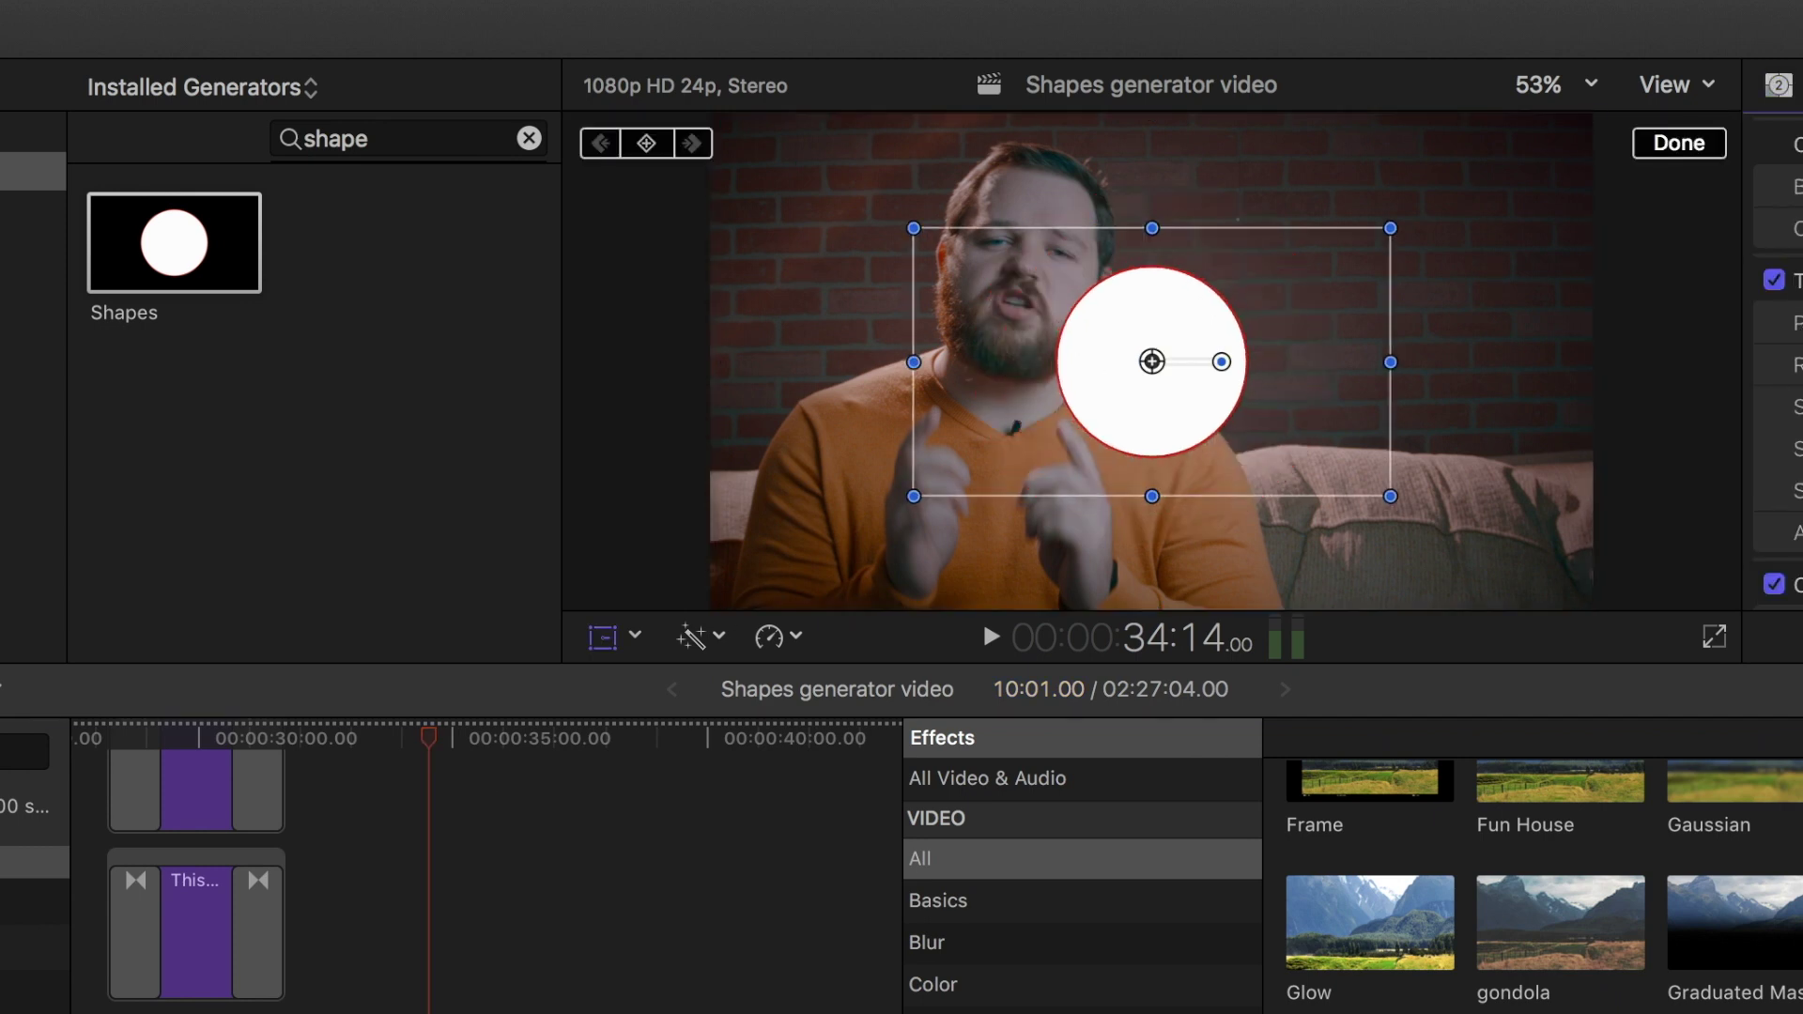
click(1778, 85)
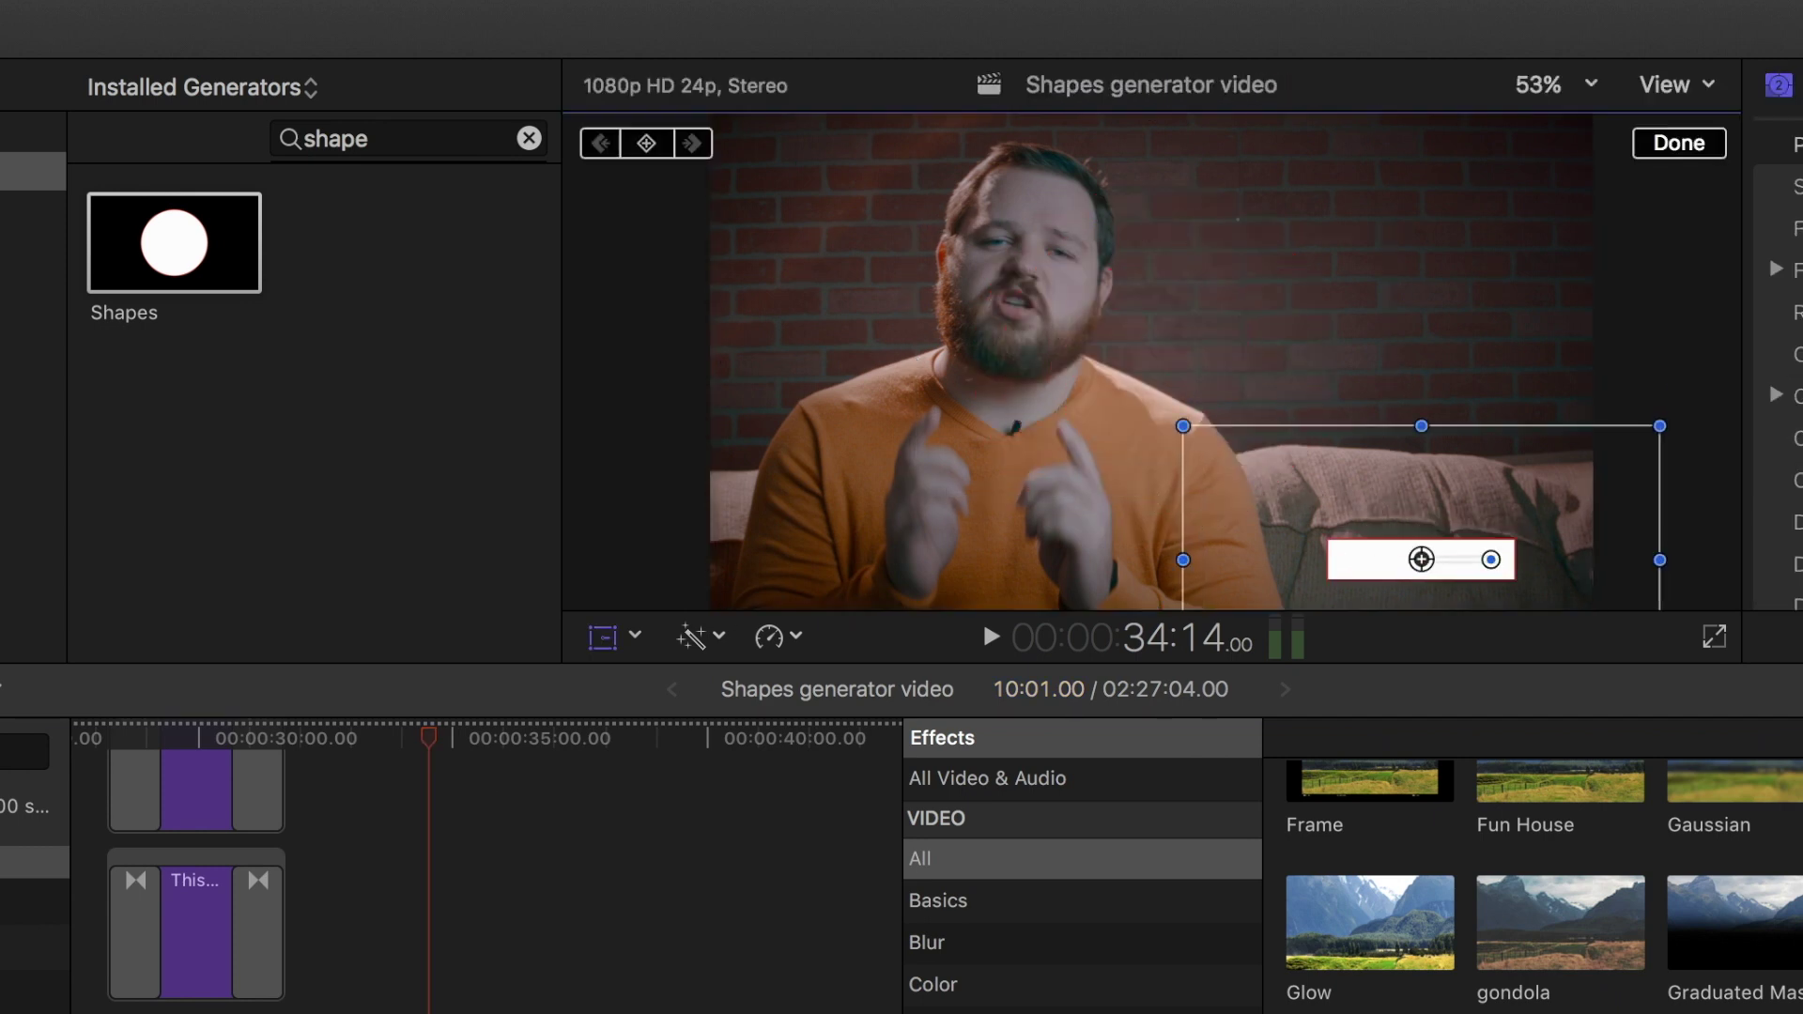
drag(1491, 560, 1529, 563)
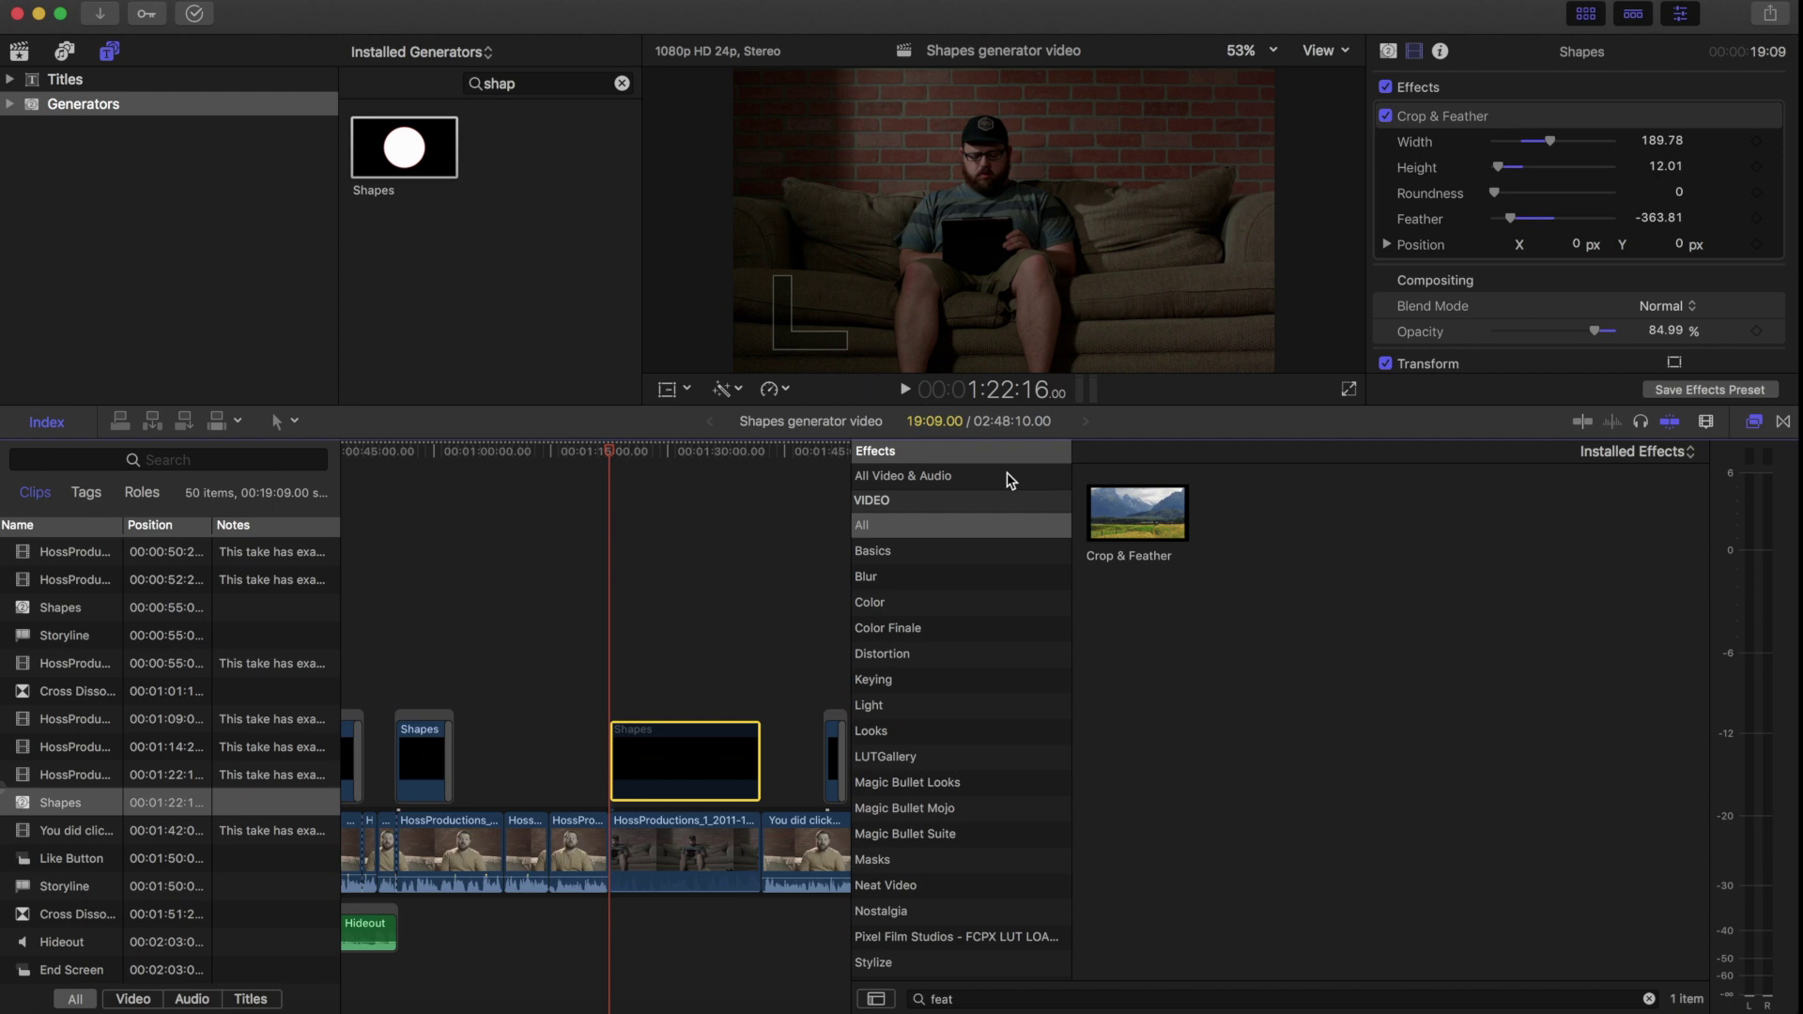
Step: Connect the Shapes generator above the couch clip at the playhead, then hide the Libraries sidebar
click(384, 143)
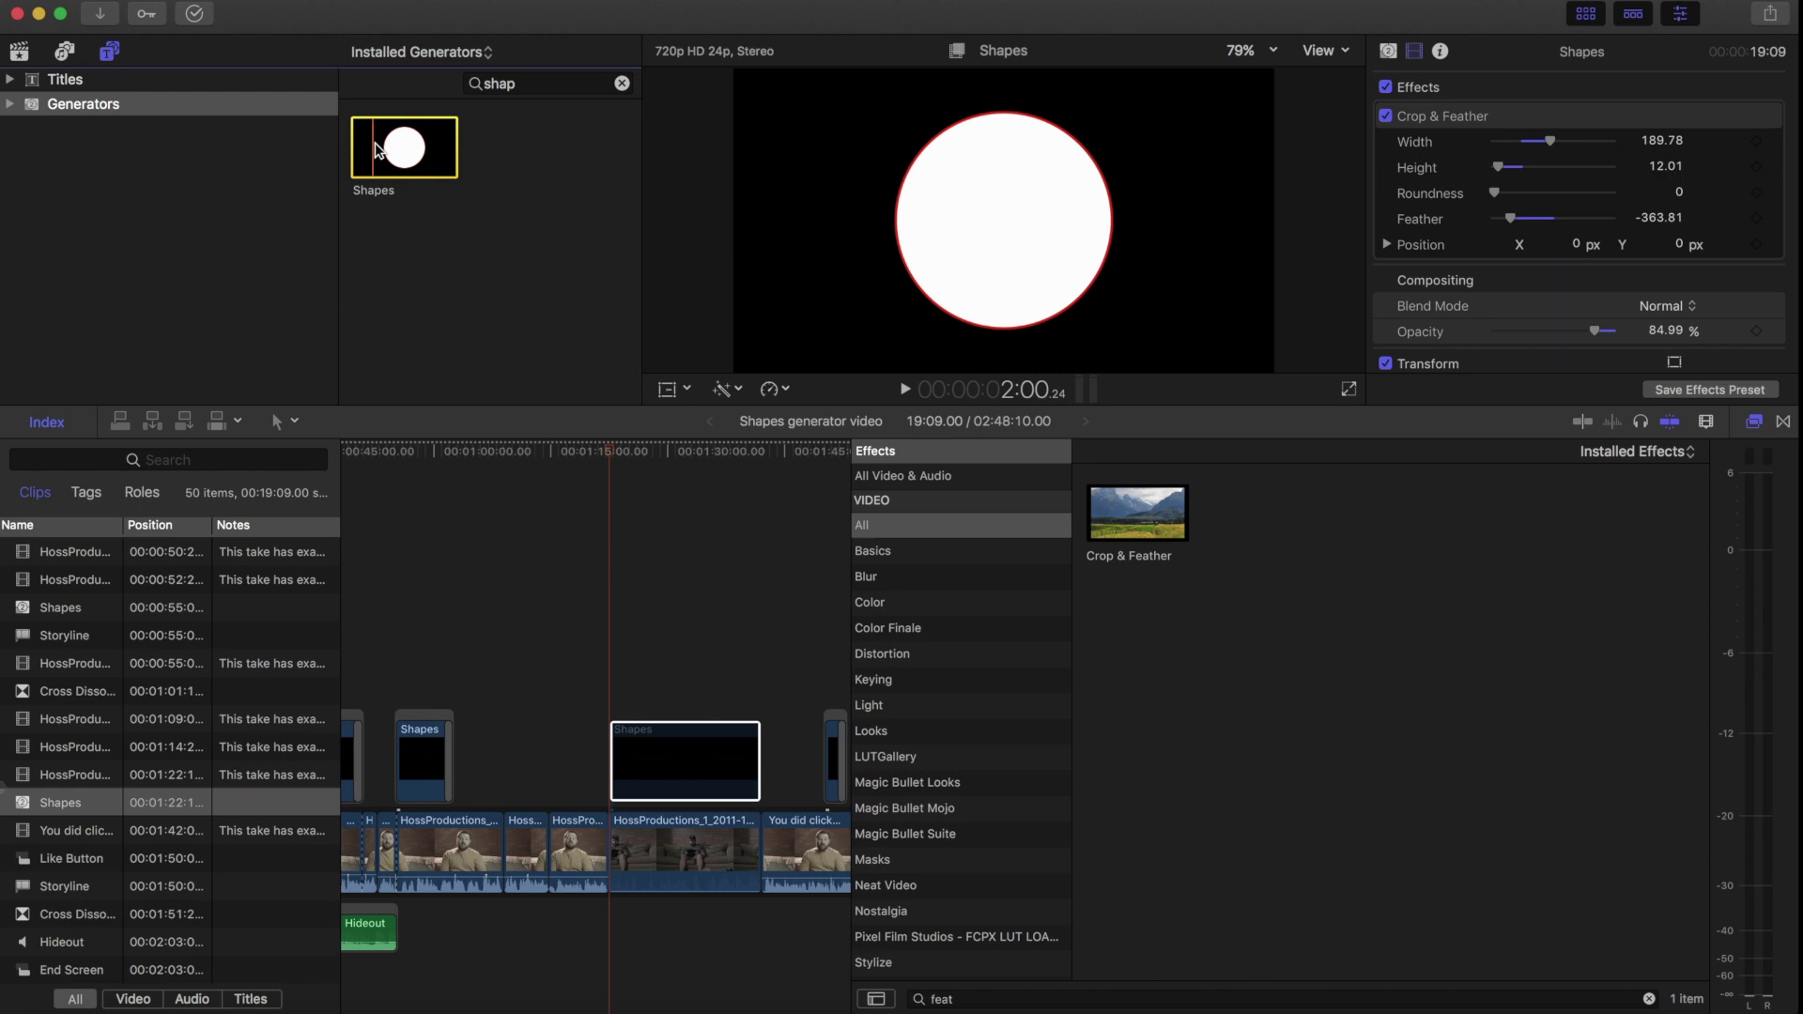
drag(375, 150, 615, 648)
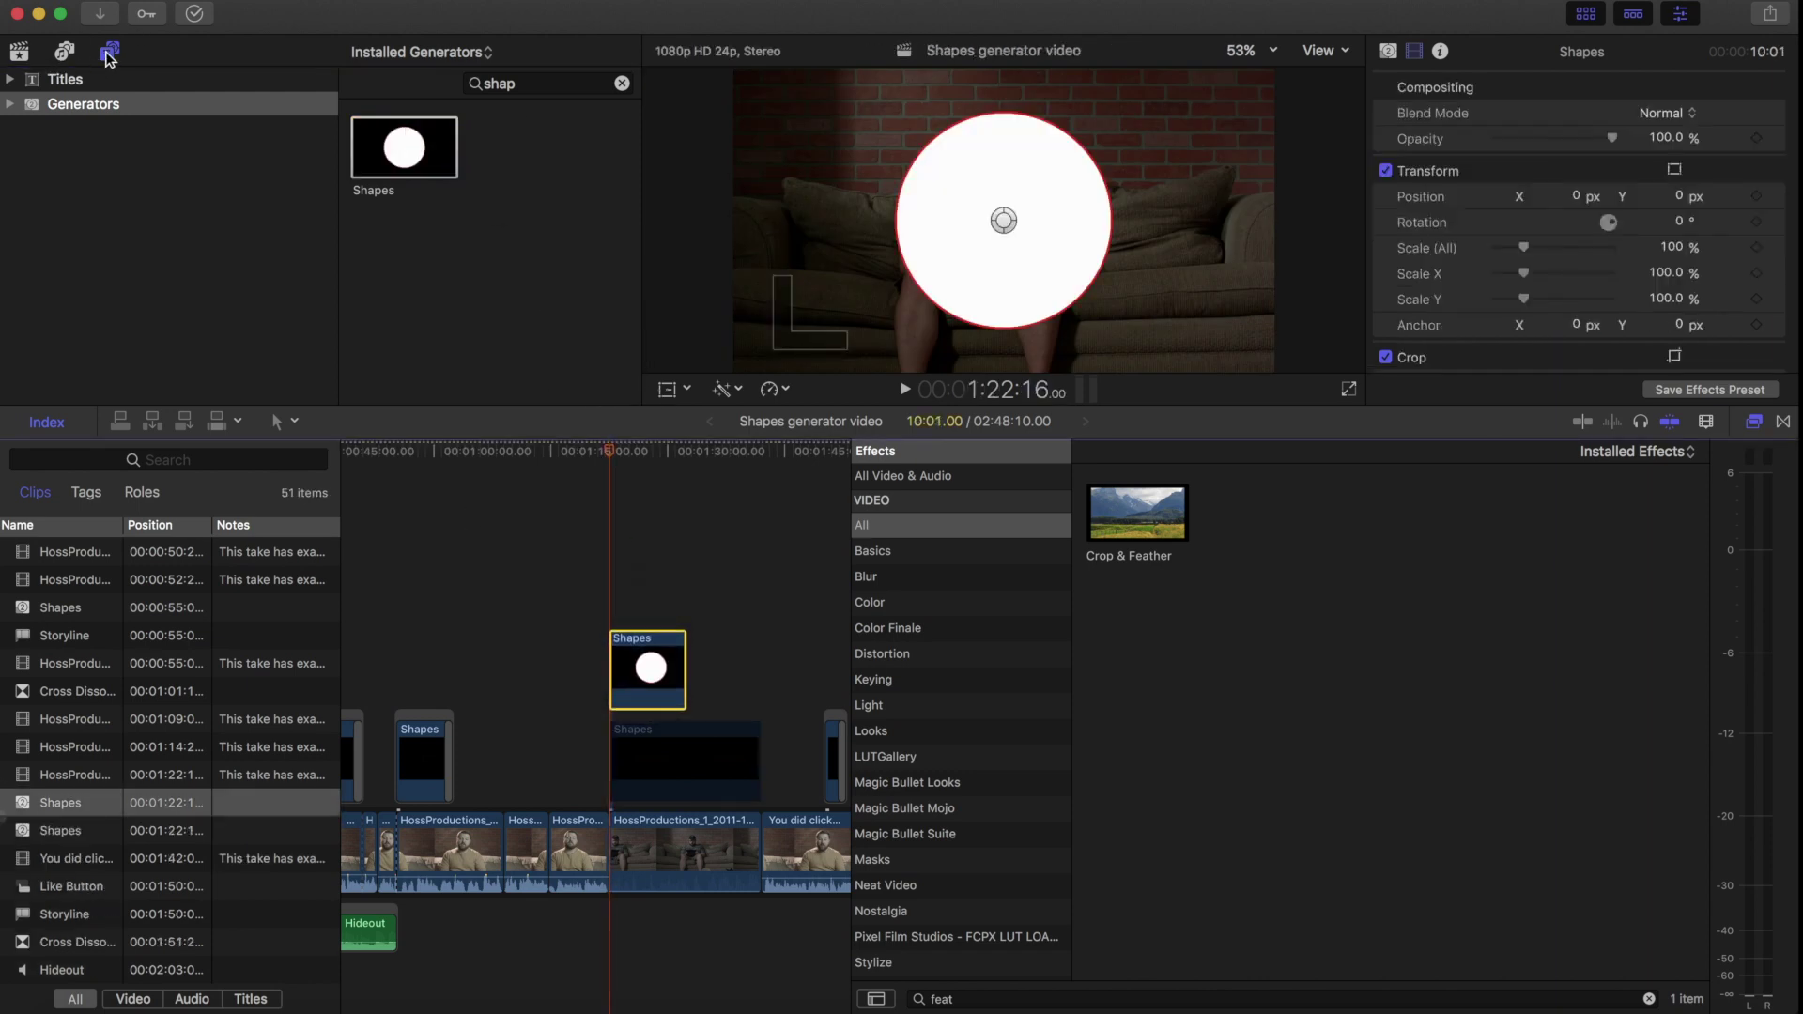
click(108, 55)
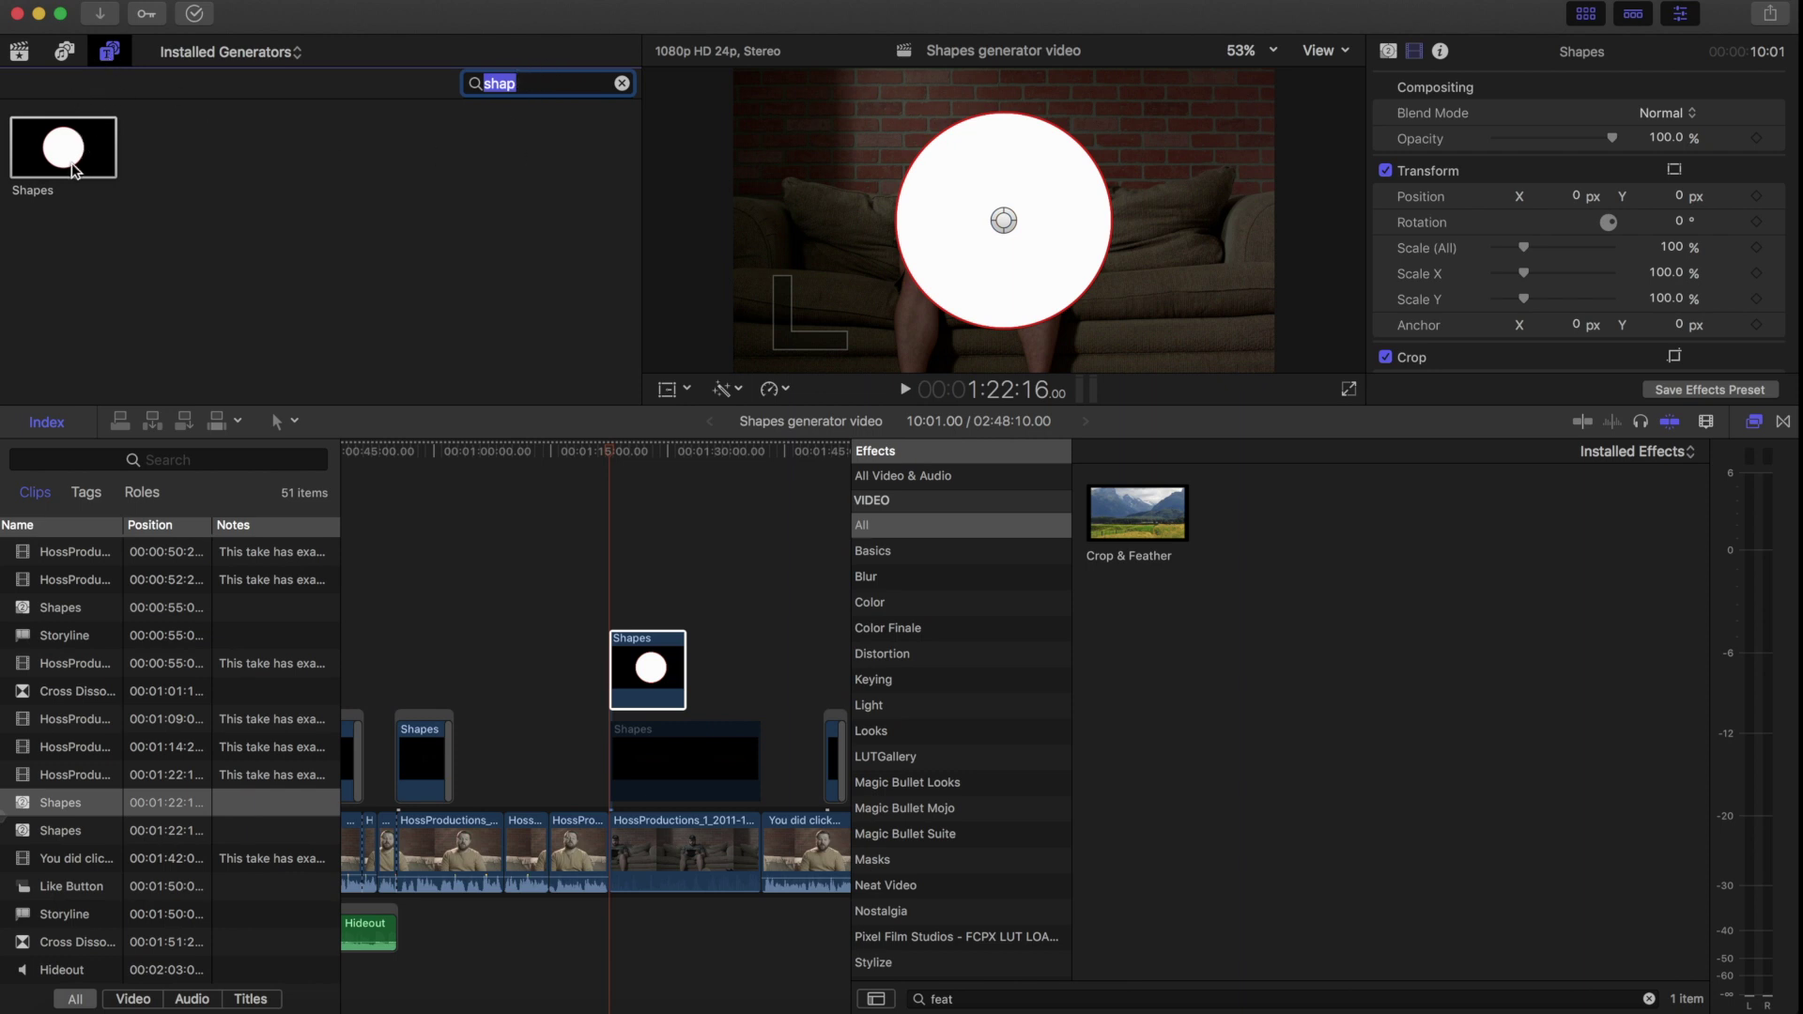
Step: Make the new Shapes clip a Rectangle with a near-black fill and the outline turned off
click(651, 673)
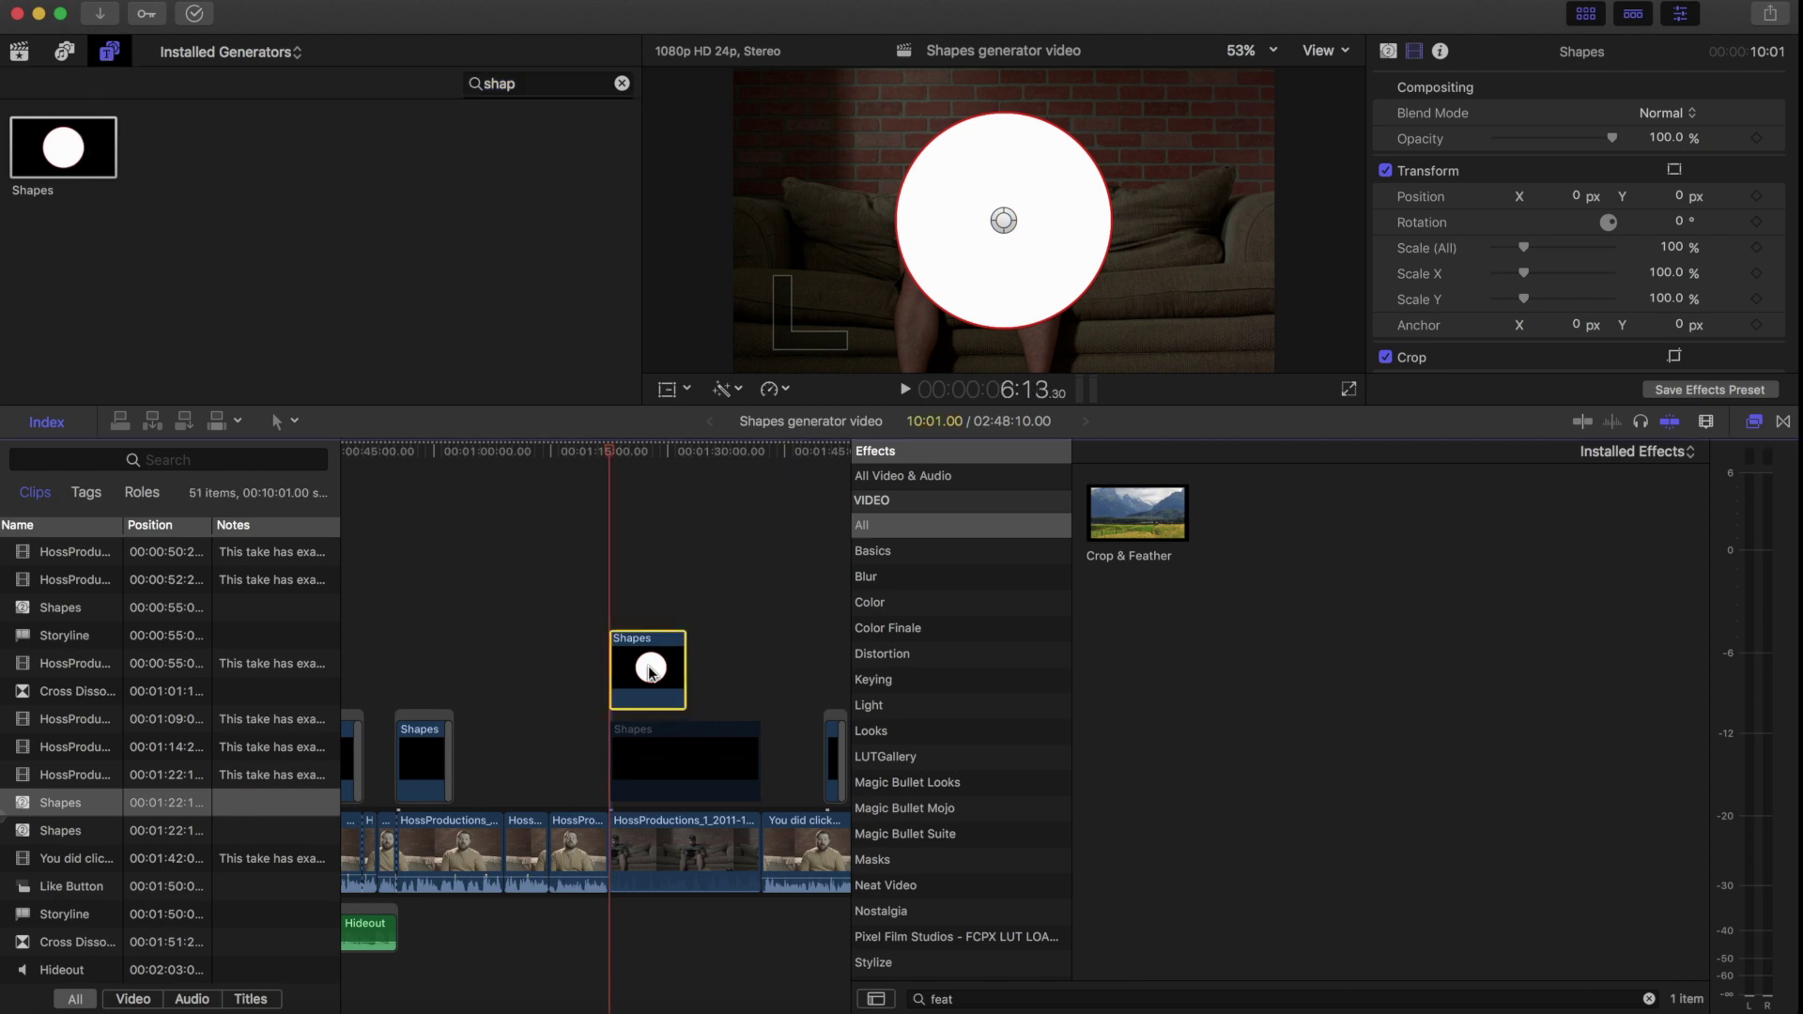
click(1390, 52)
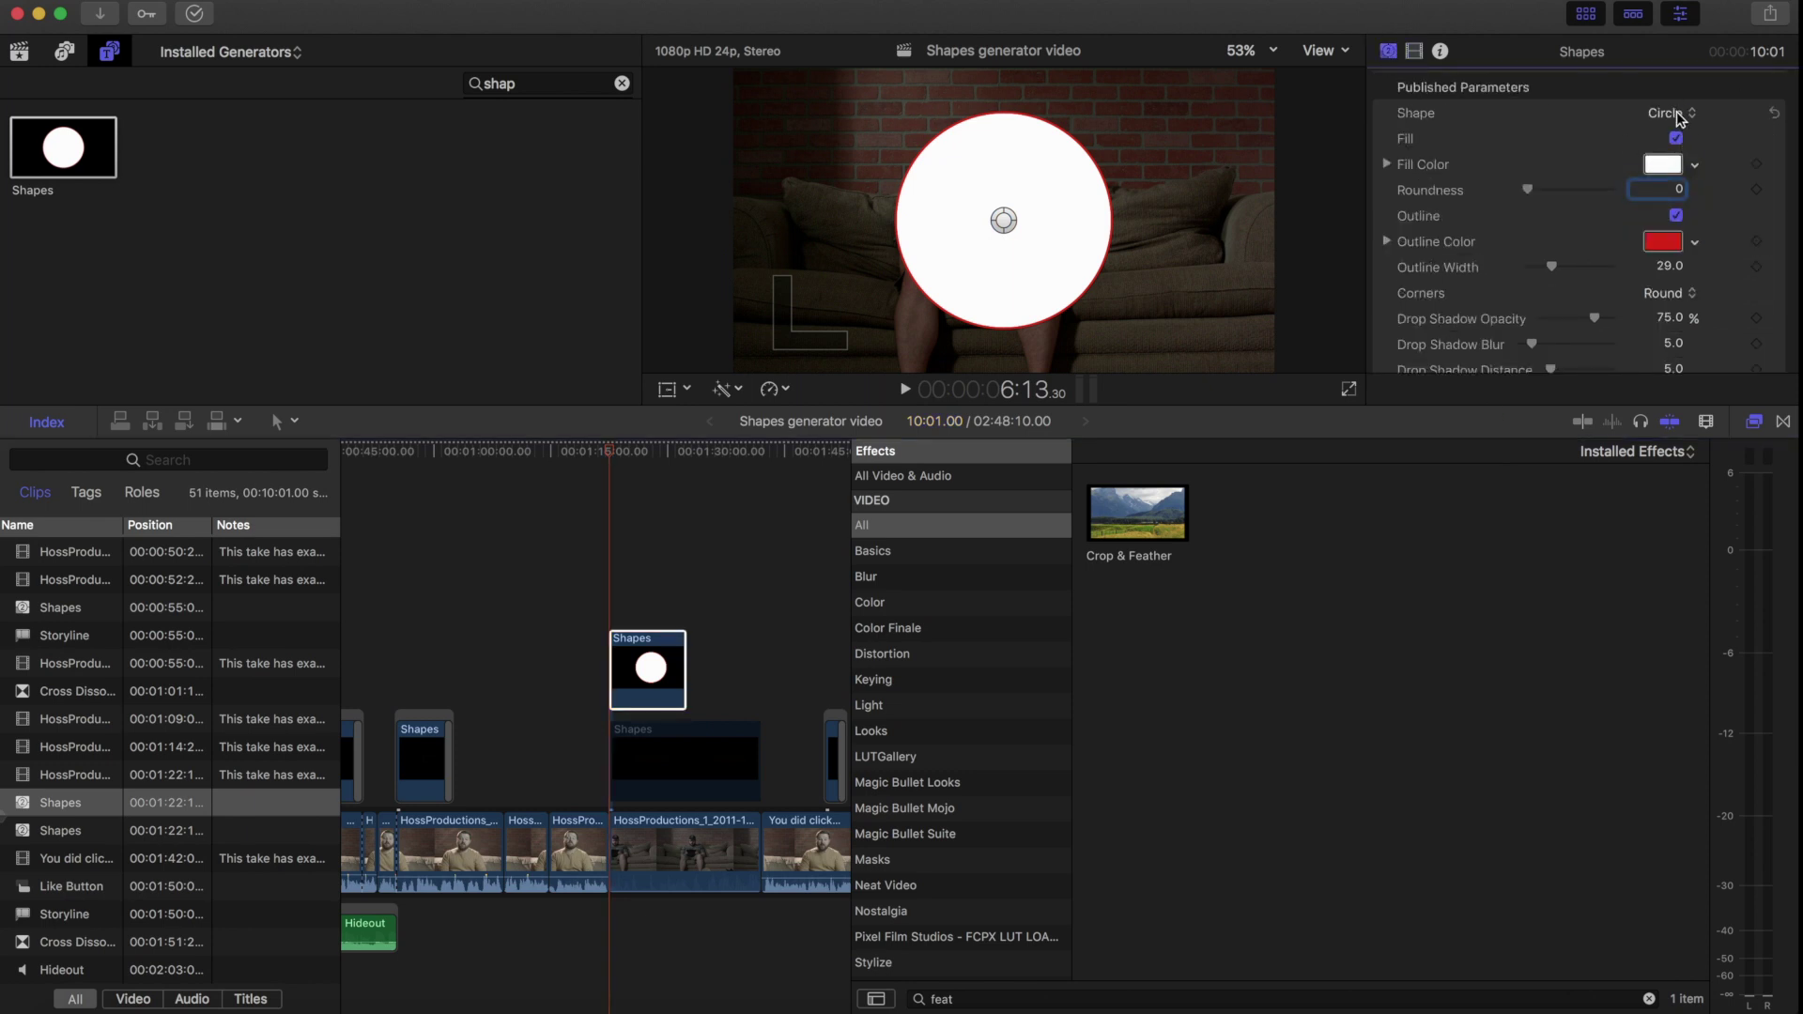
click(1673, 114)
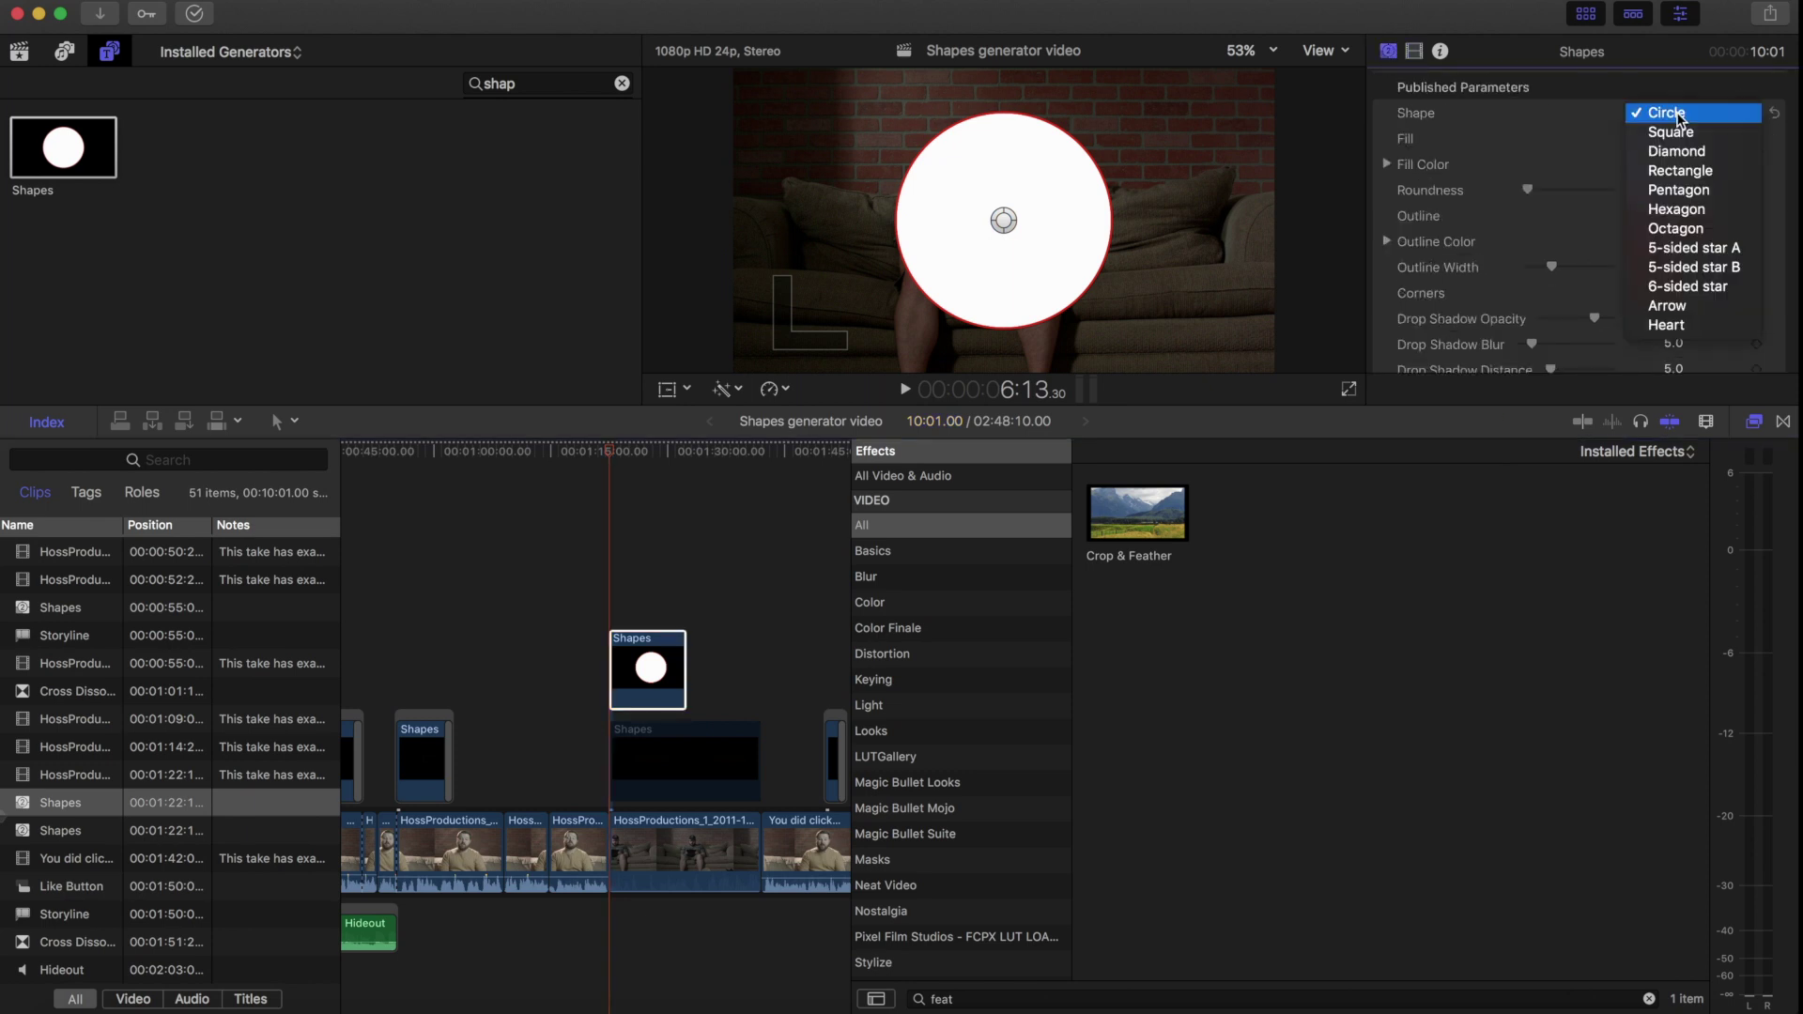
click(1686, 171)
click(1695, 167)
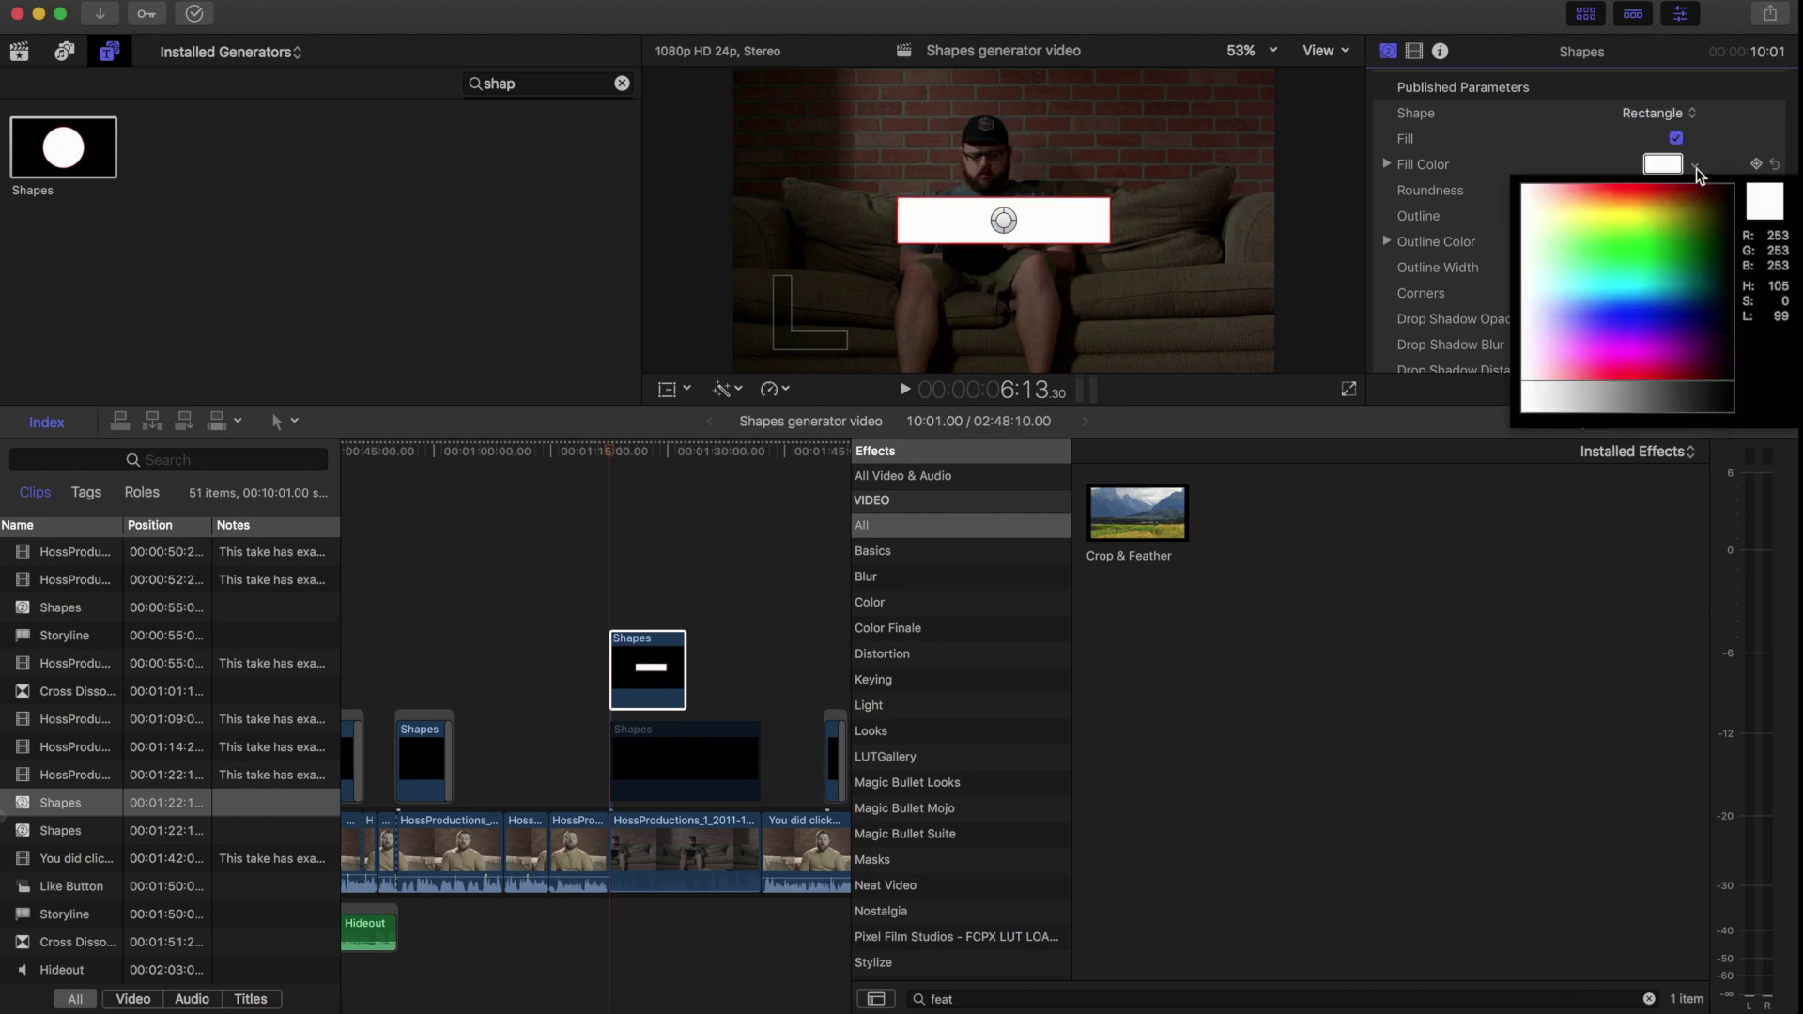
click(1735, 185)
click(1733, 197)
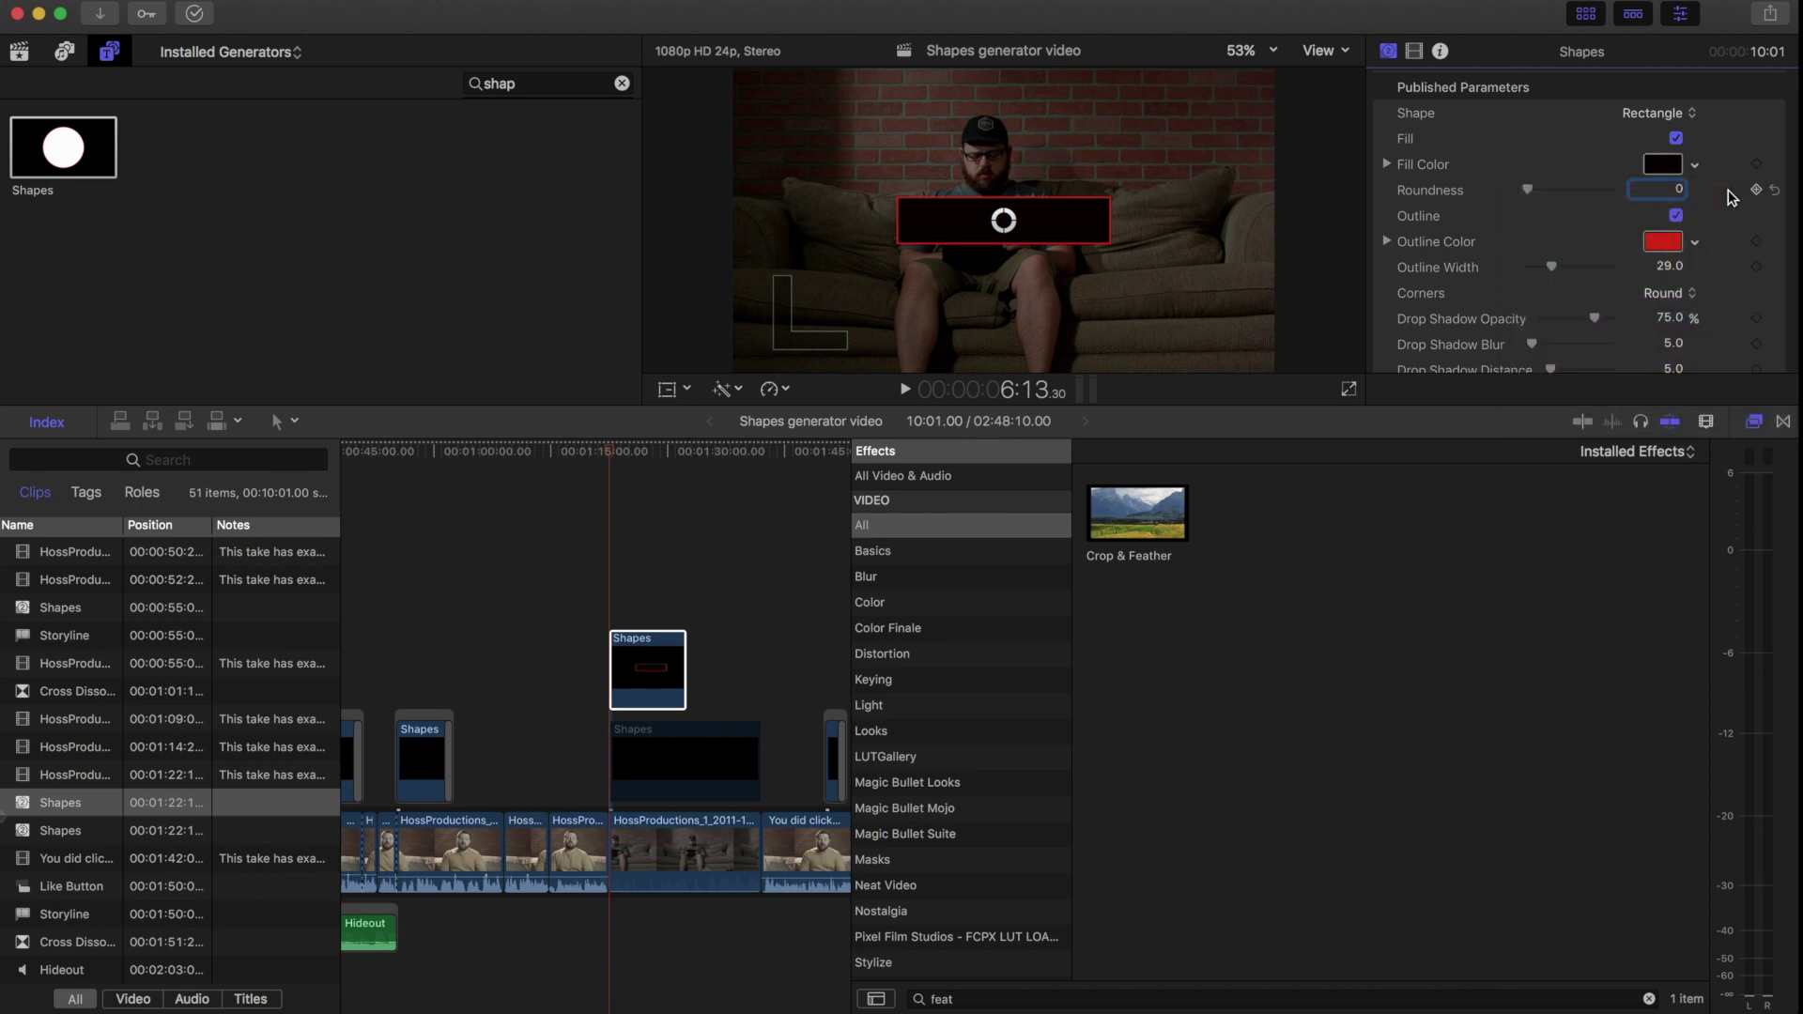
click(1676, 216)
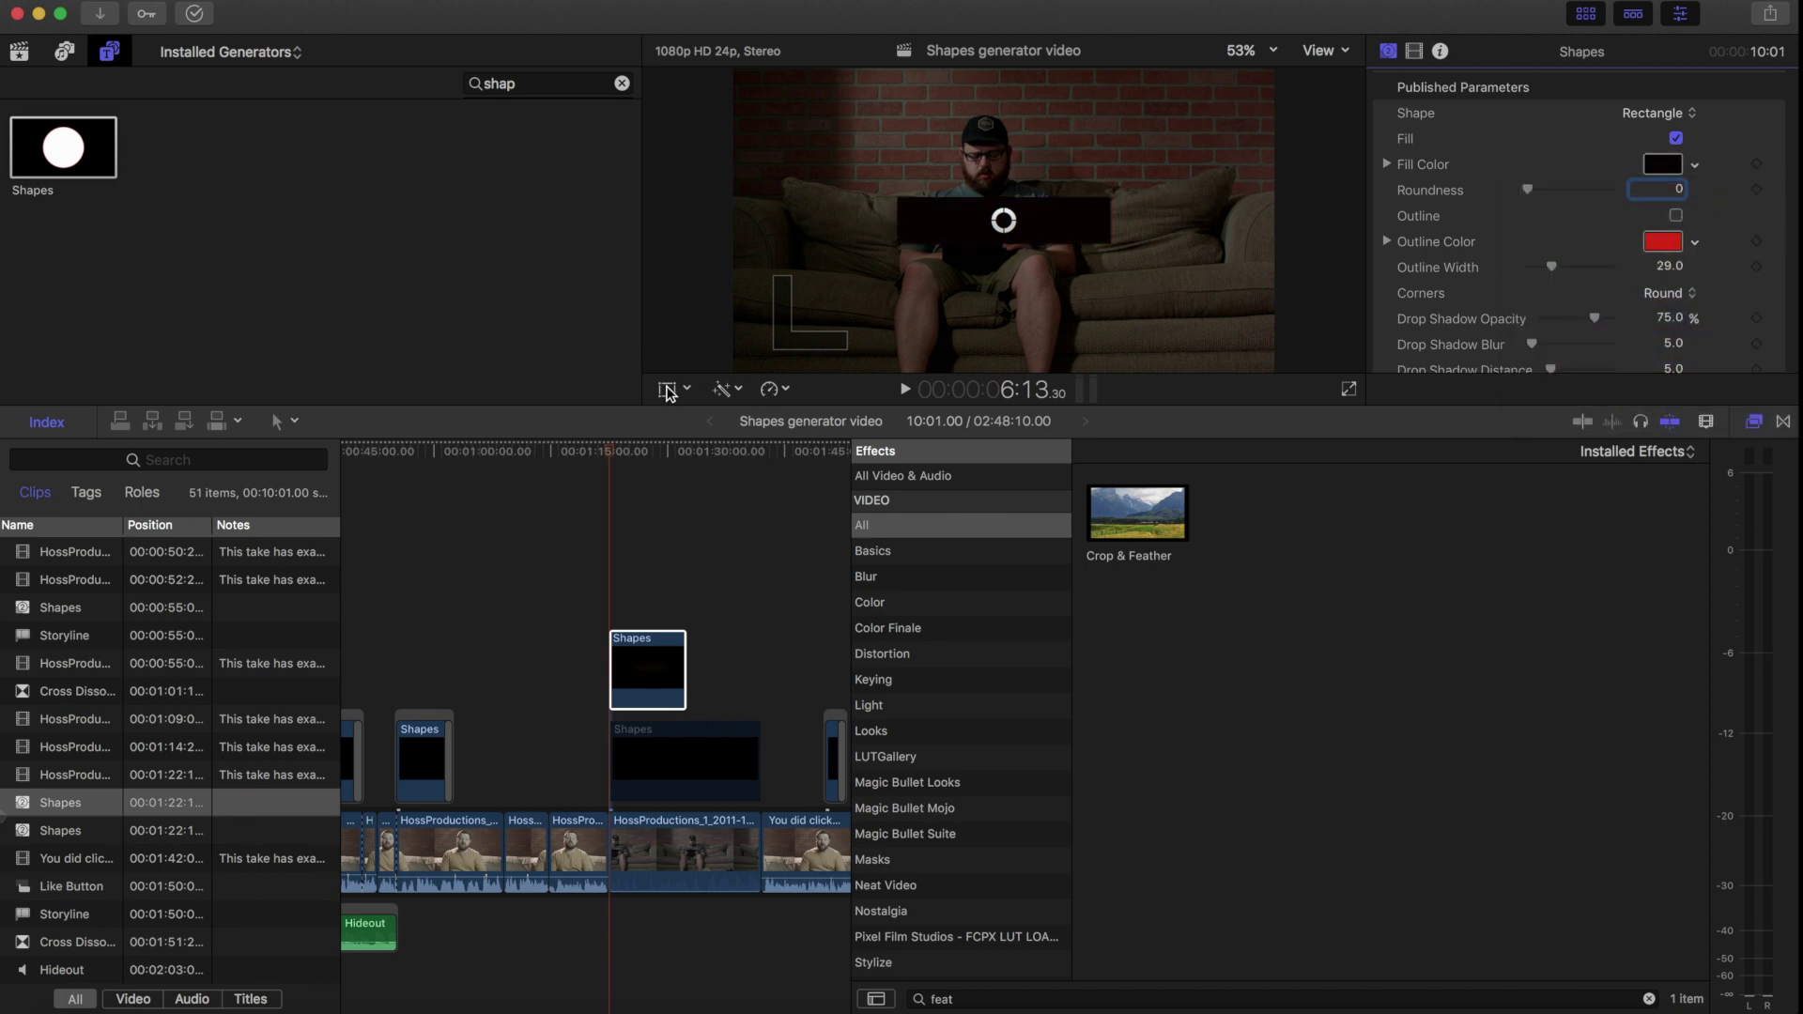
click(668, 391)
Step: Raise the black rectangle above the man's head and set Scale (All) to 800%
drag(972, 245, 995, 100)
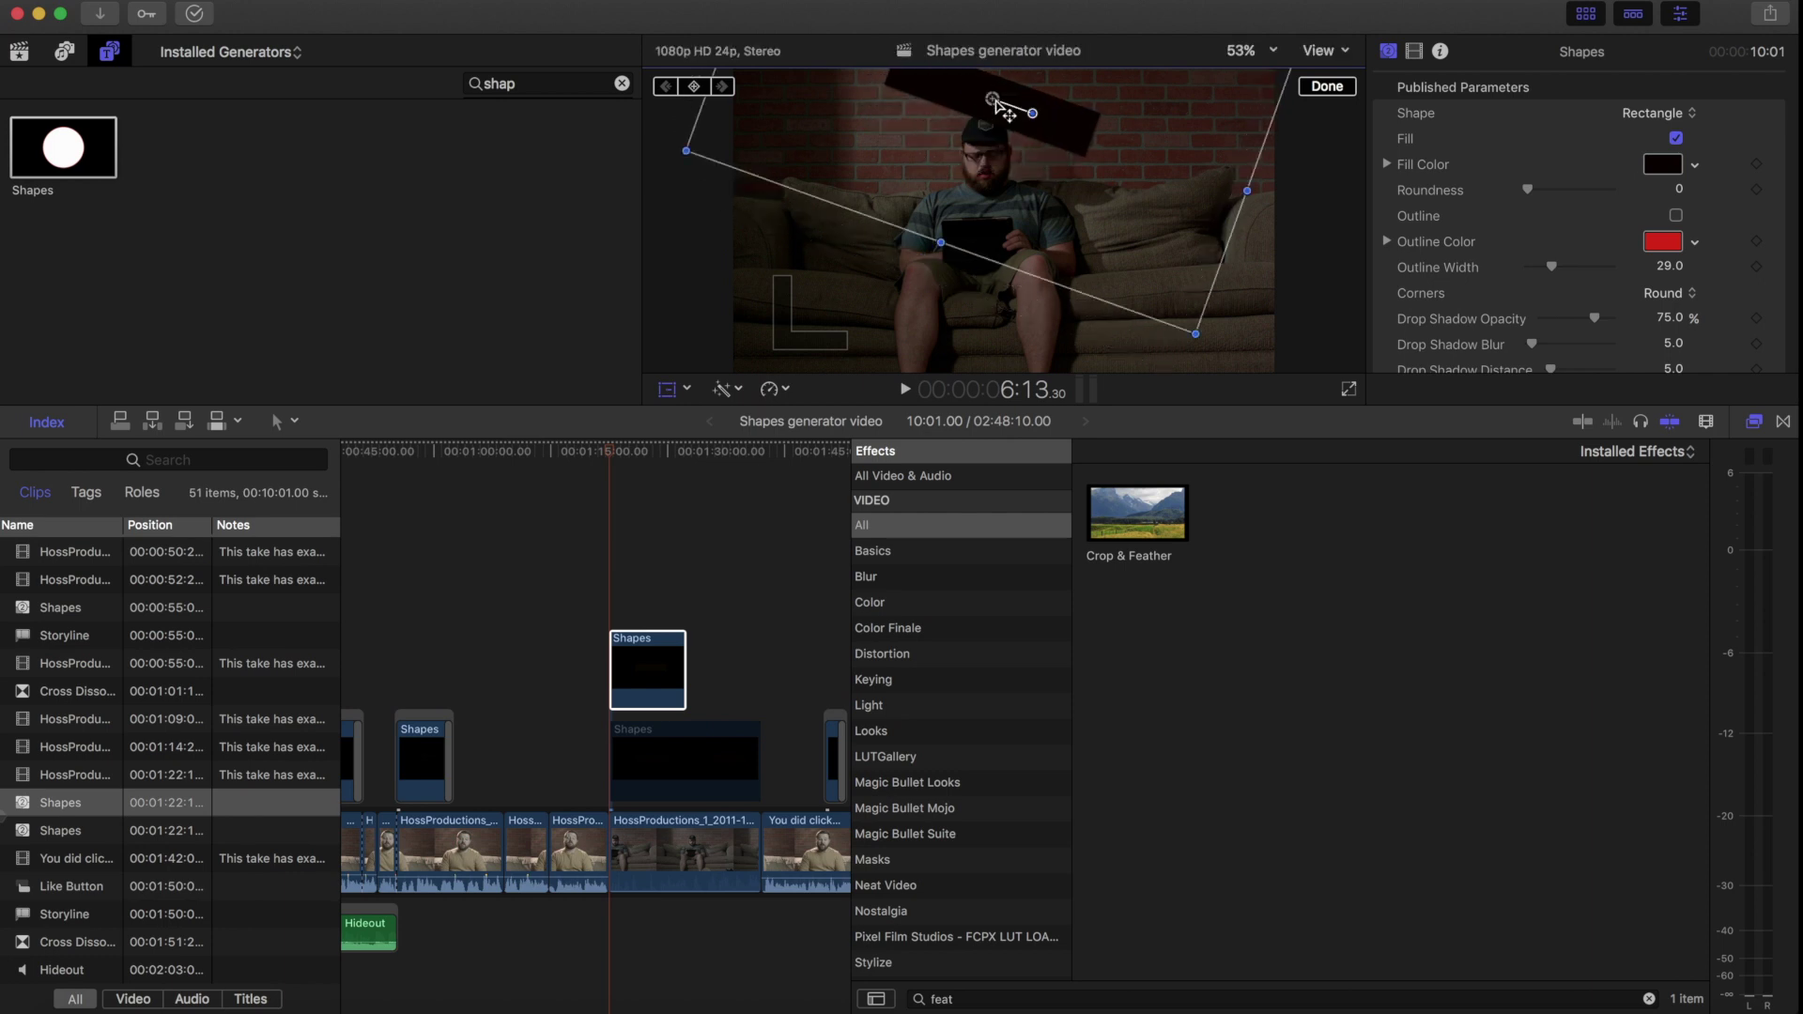
scroll(1680, 342, down, 3)
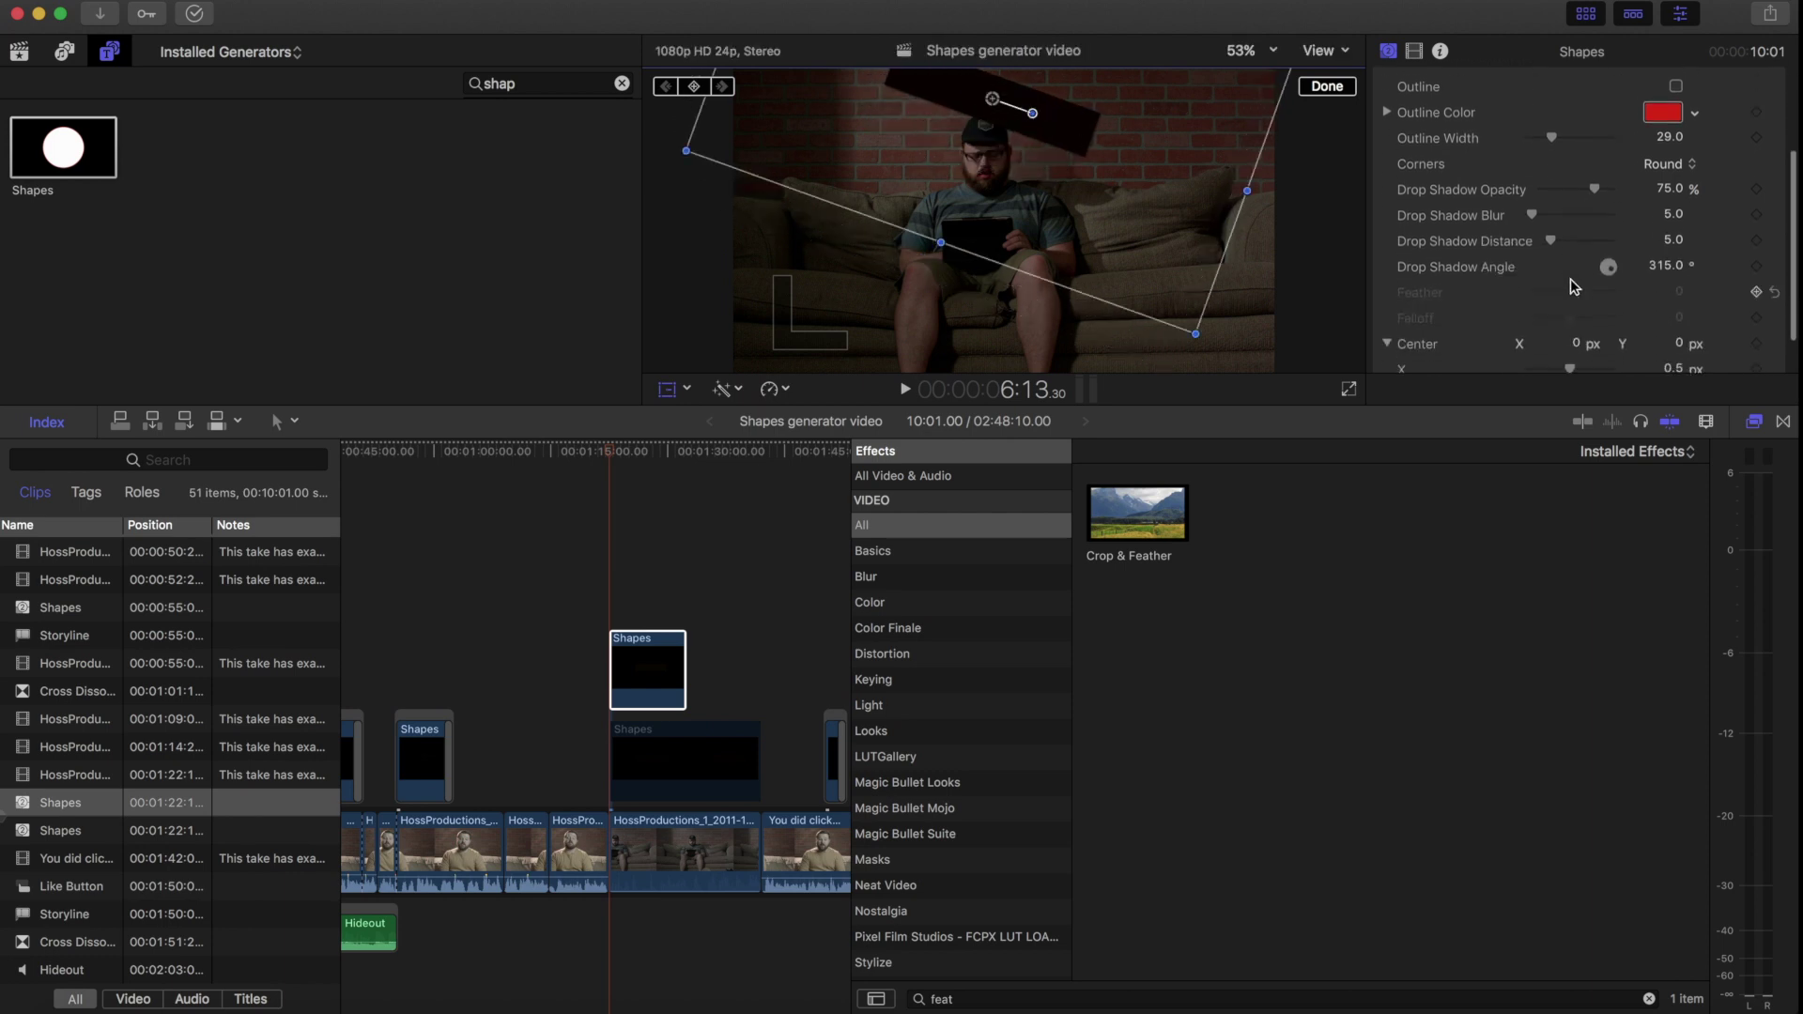
click(1413, 52)
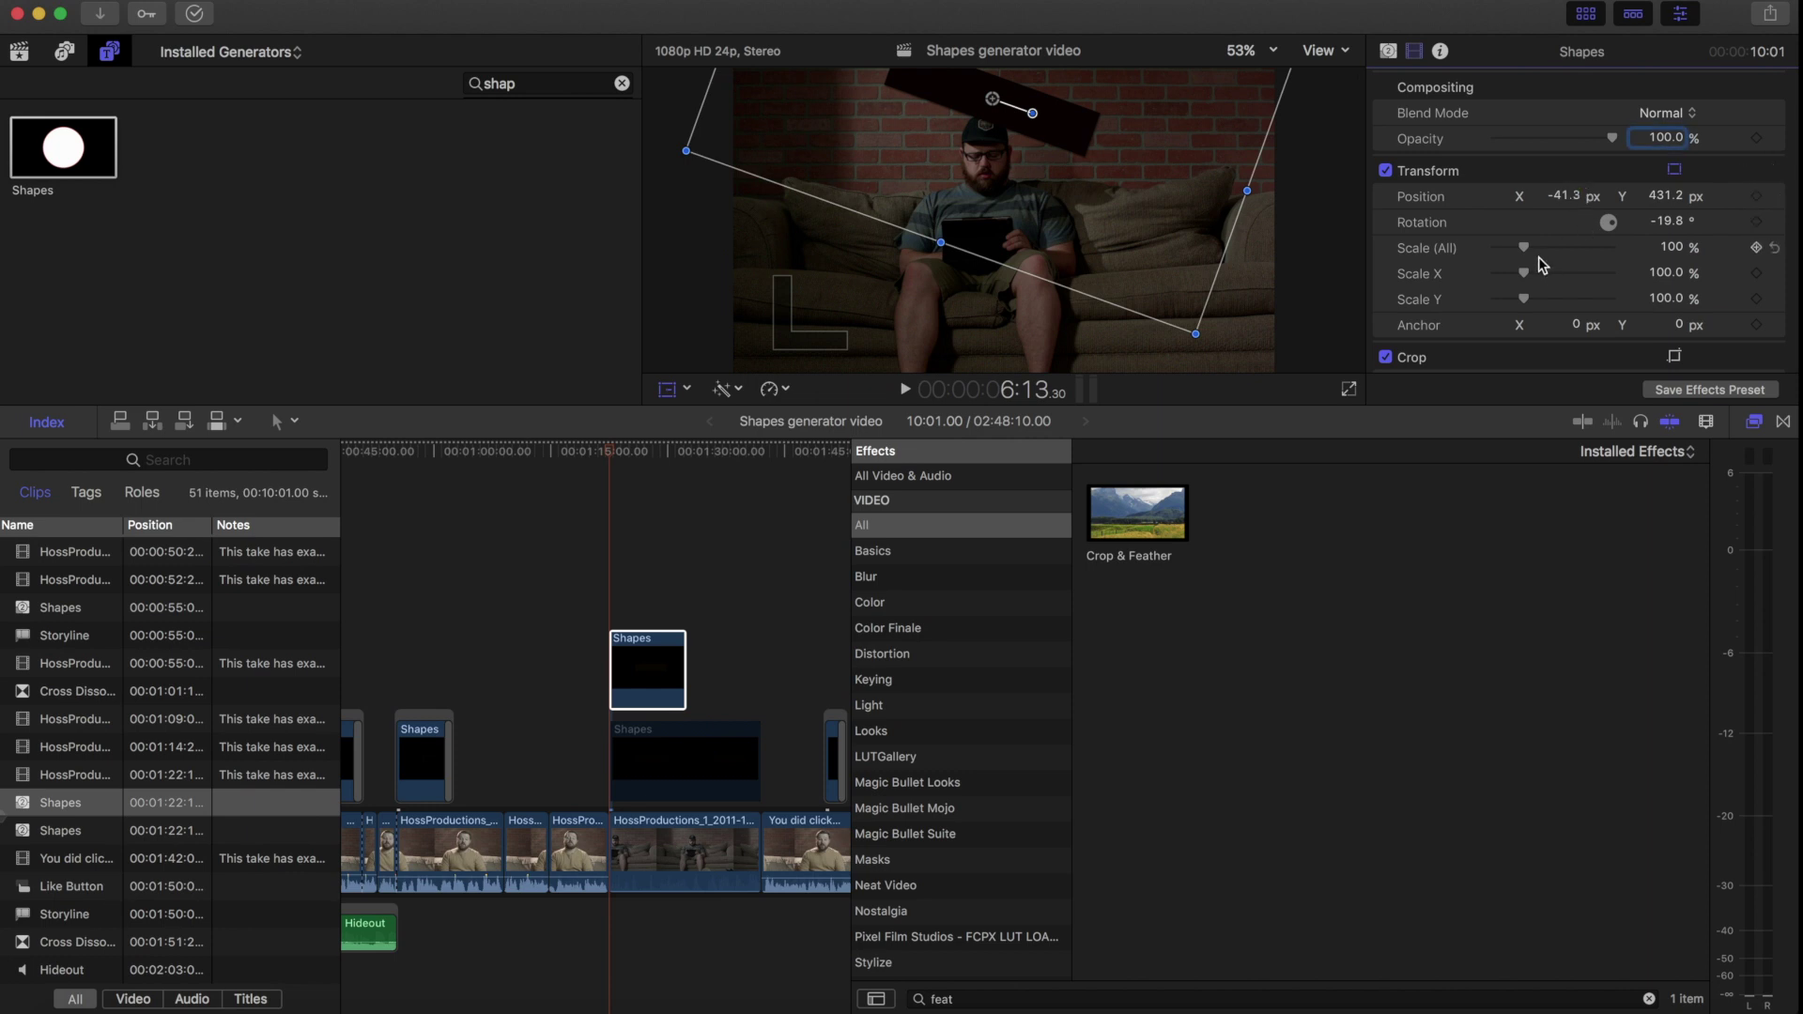
click(1671, 250)
key(Return)
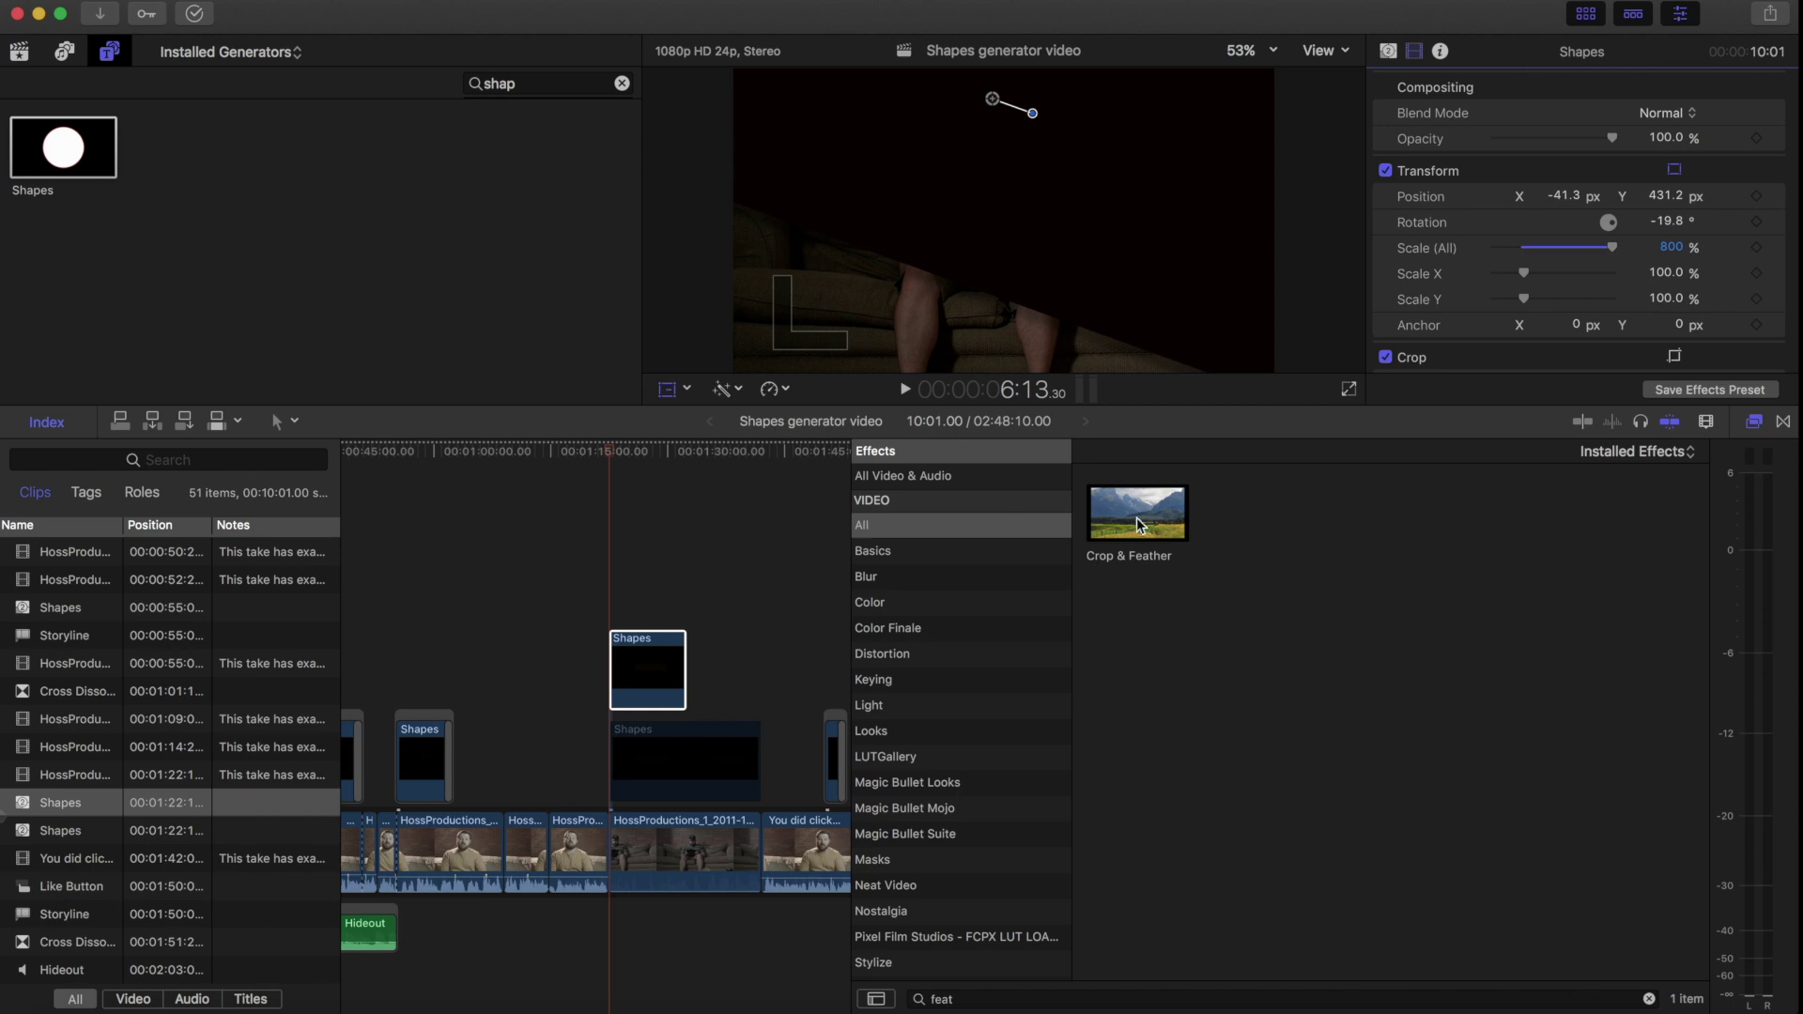
Step: Drag Crop & Feather from a 'feat' effects search onto the black Shapes clip
click(968, 1000)
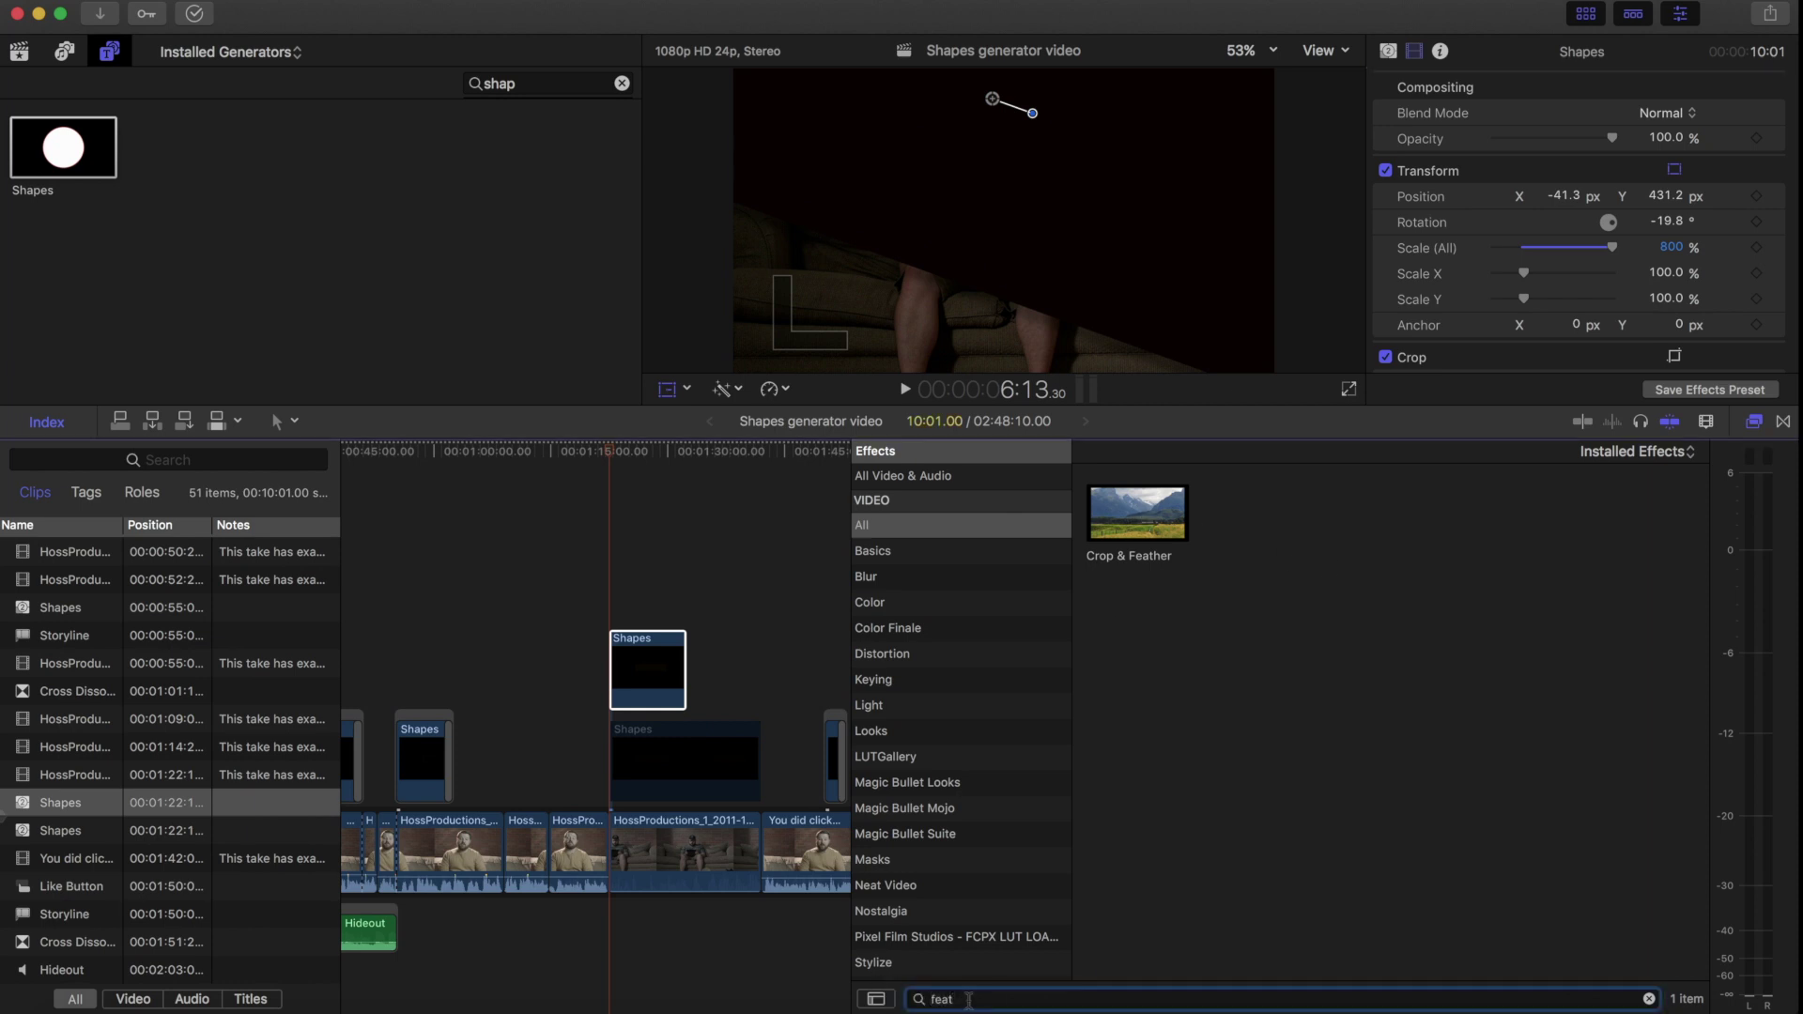
click(1117, 523)
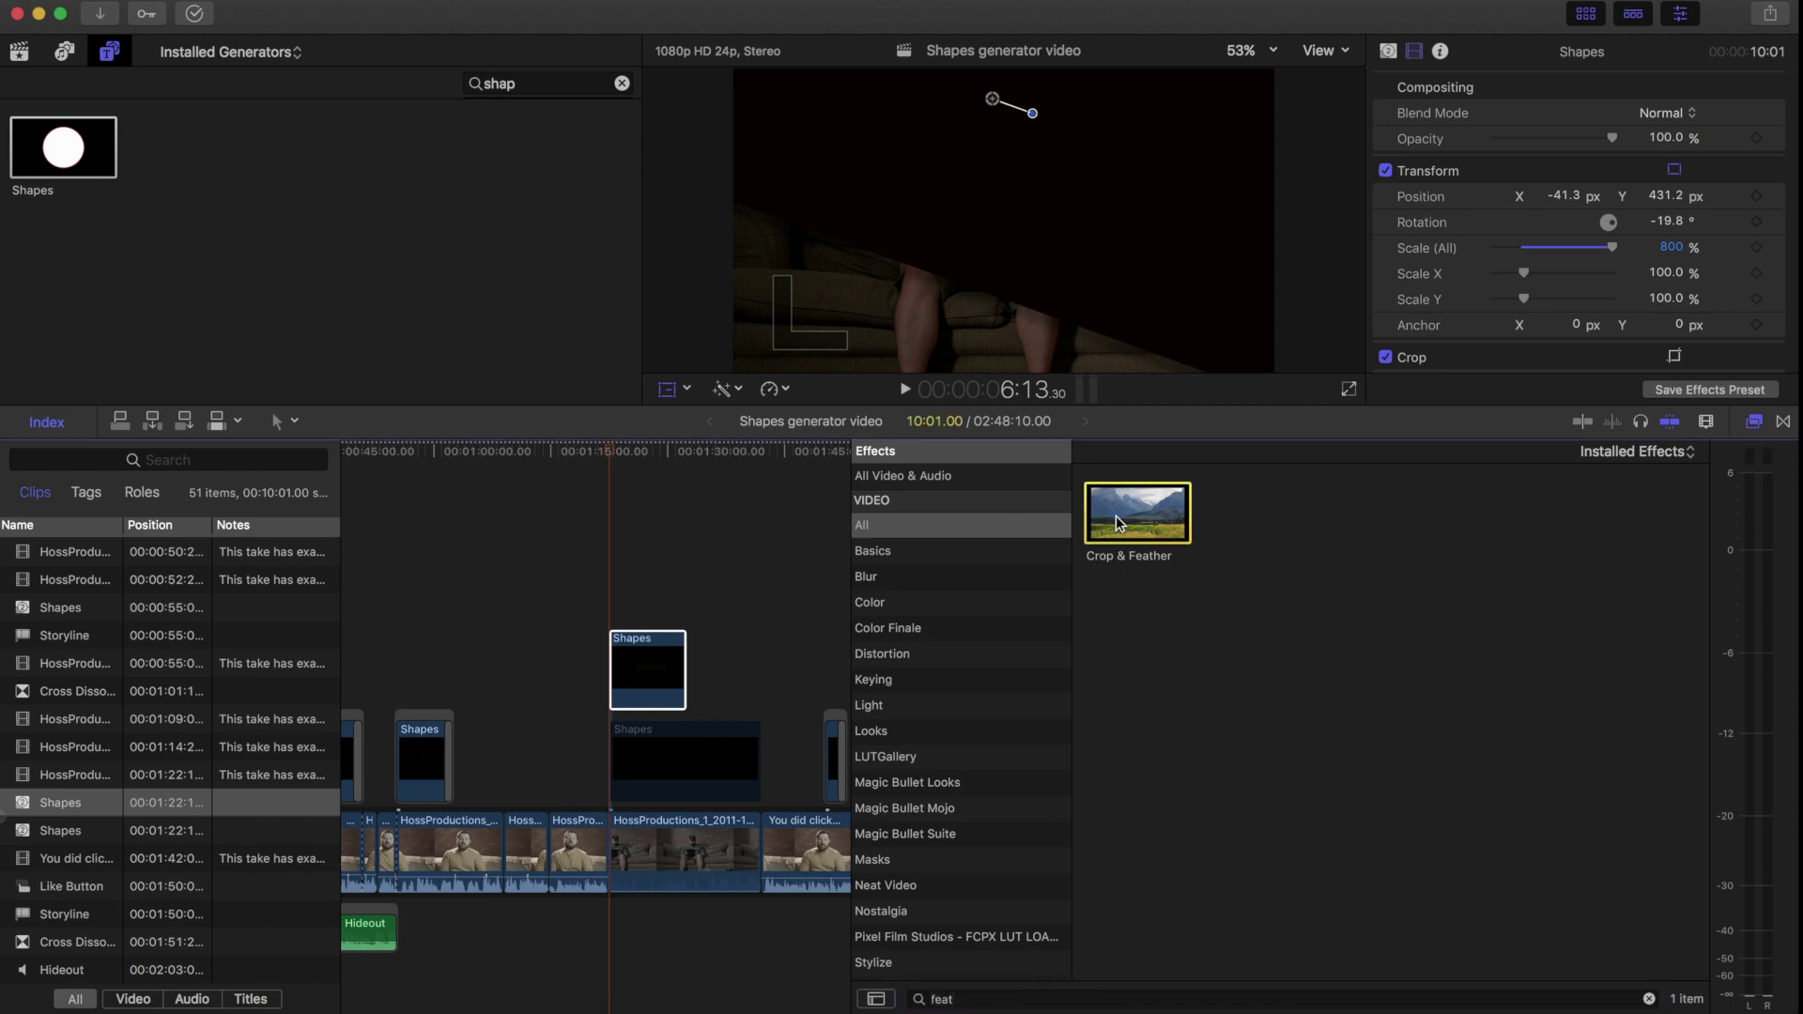
drag(1118, 523, 643, 671)
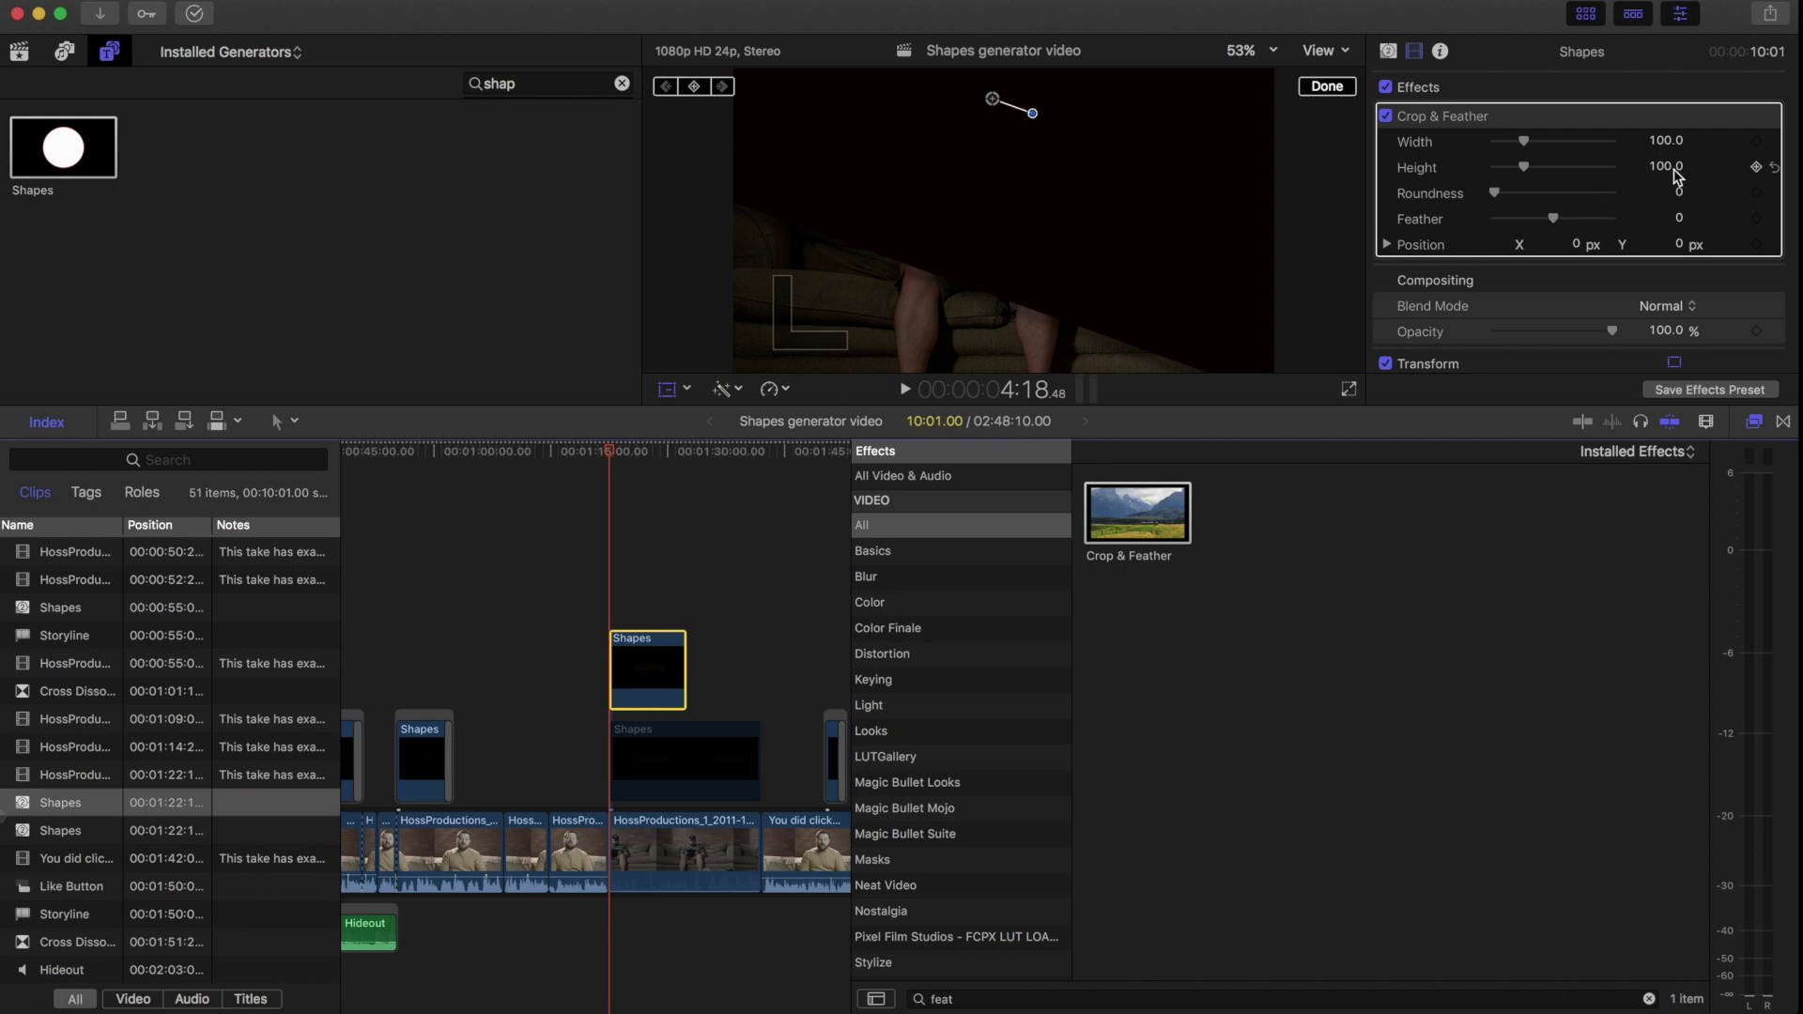
Step: Set Crop & Feather to feather -363.81, height 12.01, width 189.78, then nudge the shape upward
click(1681, 219)
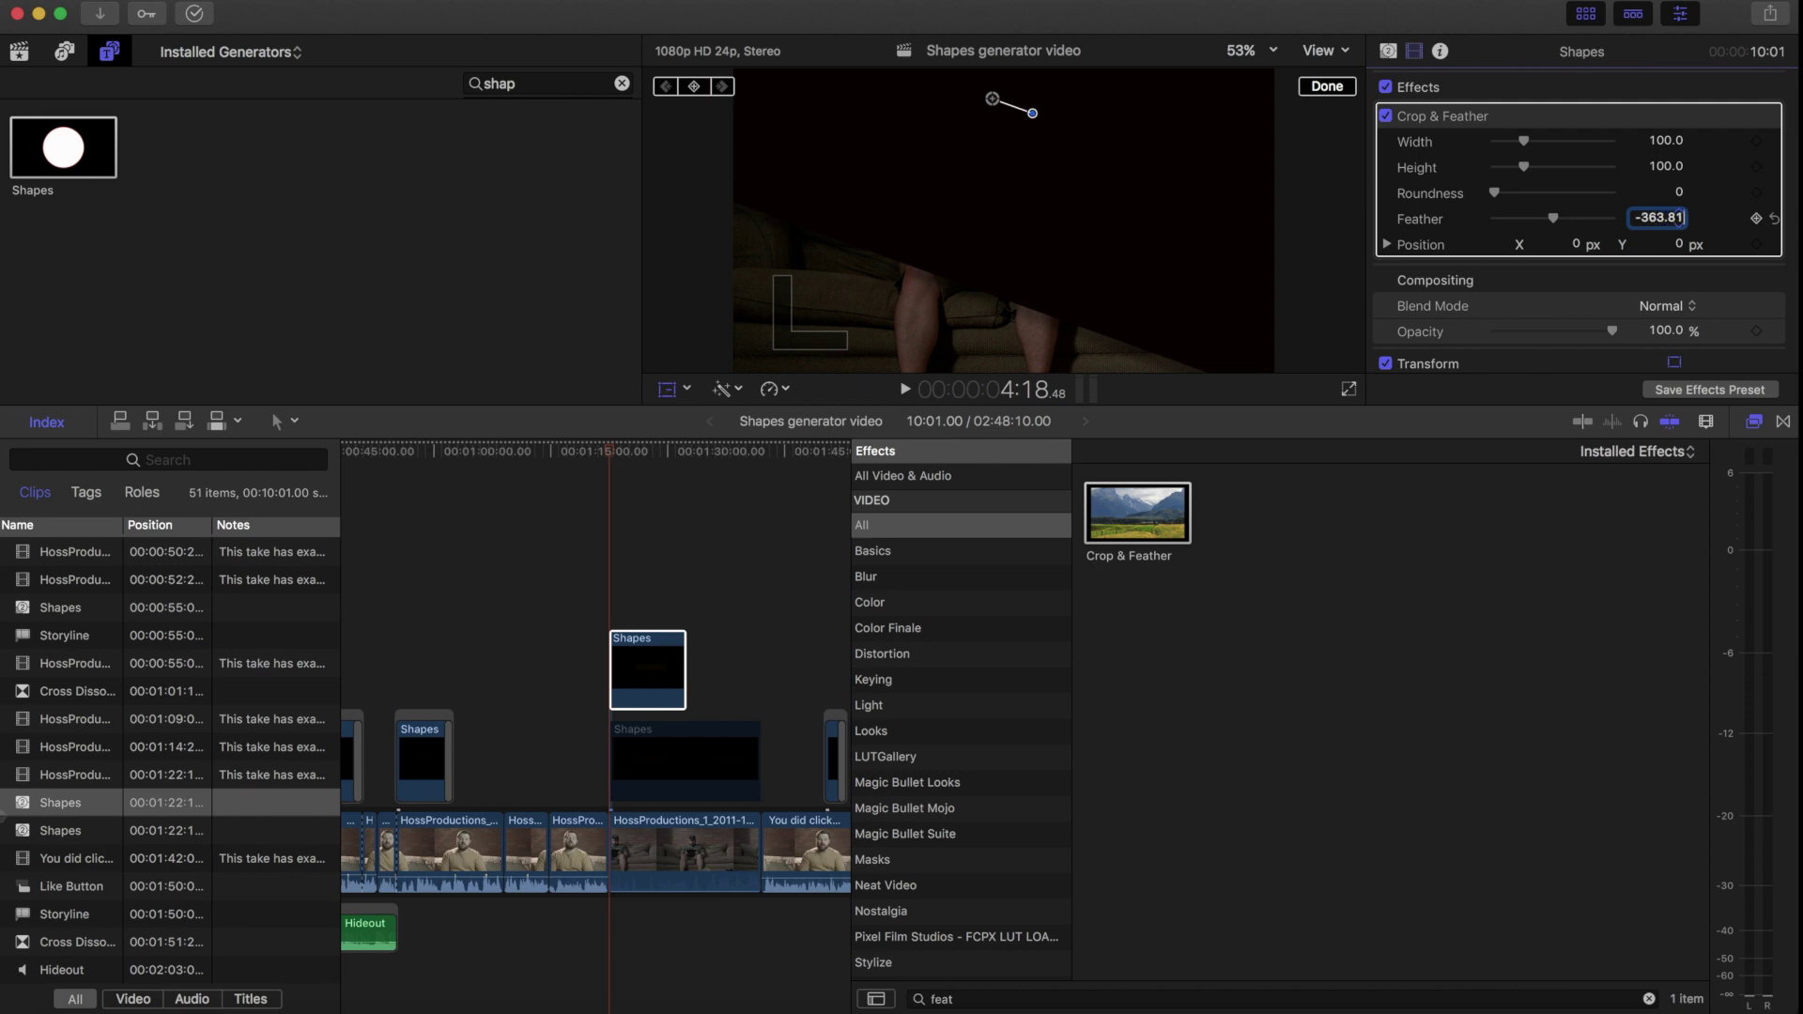
click(1390, 226)
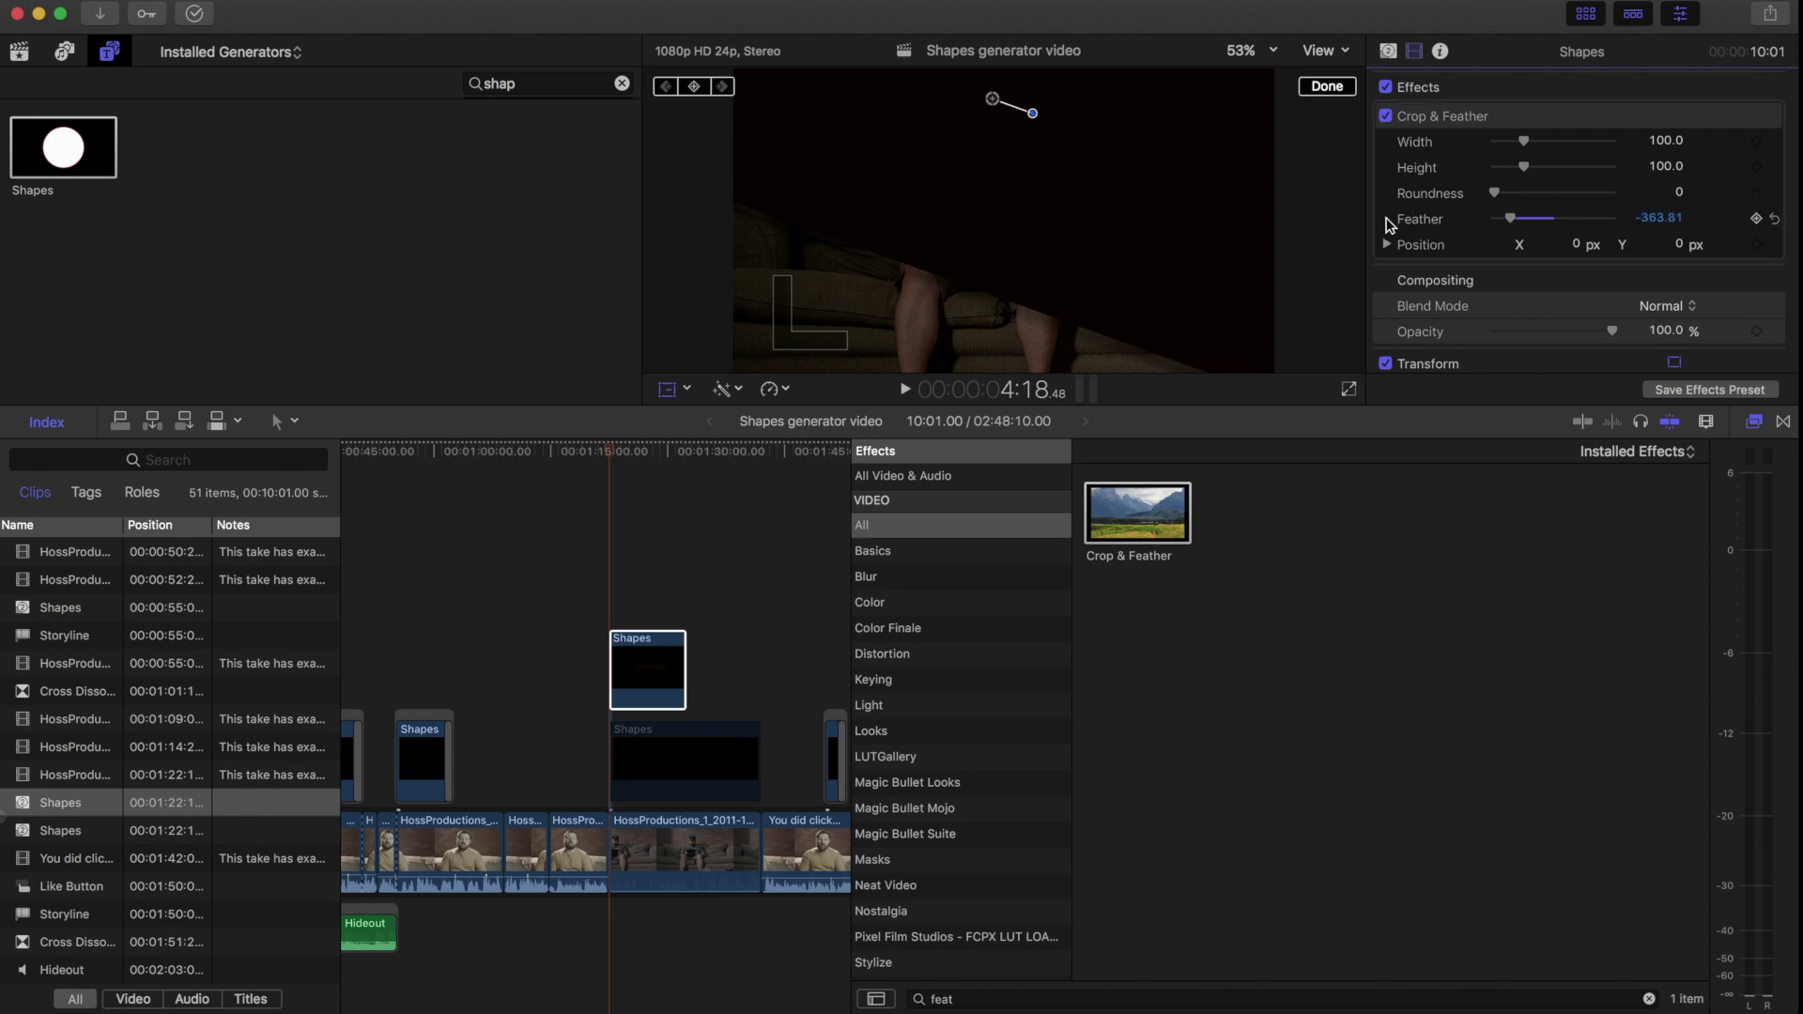
click(1652, 171)
text(1)
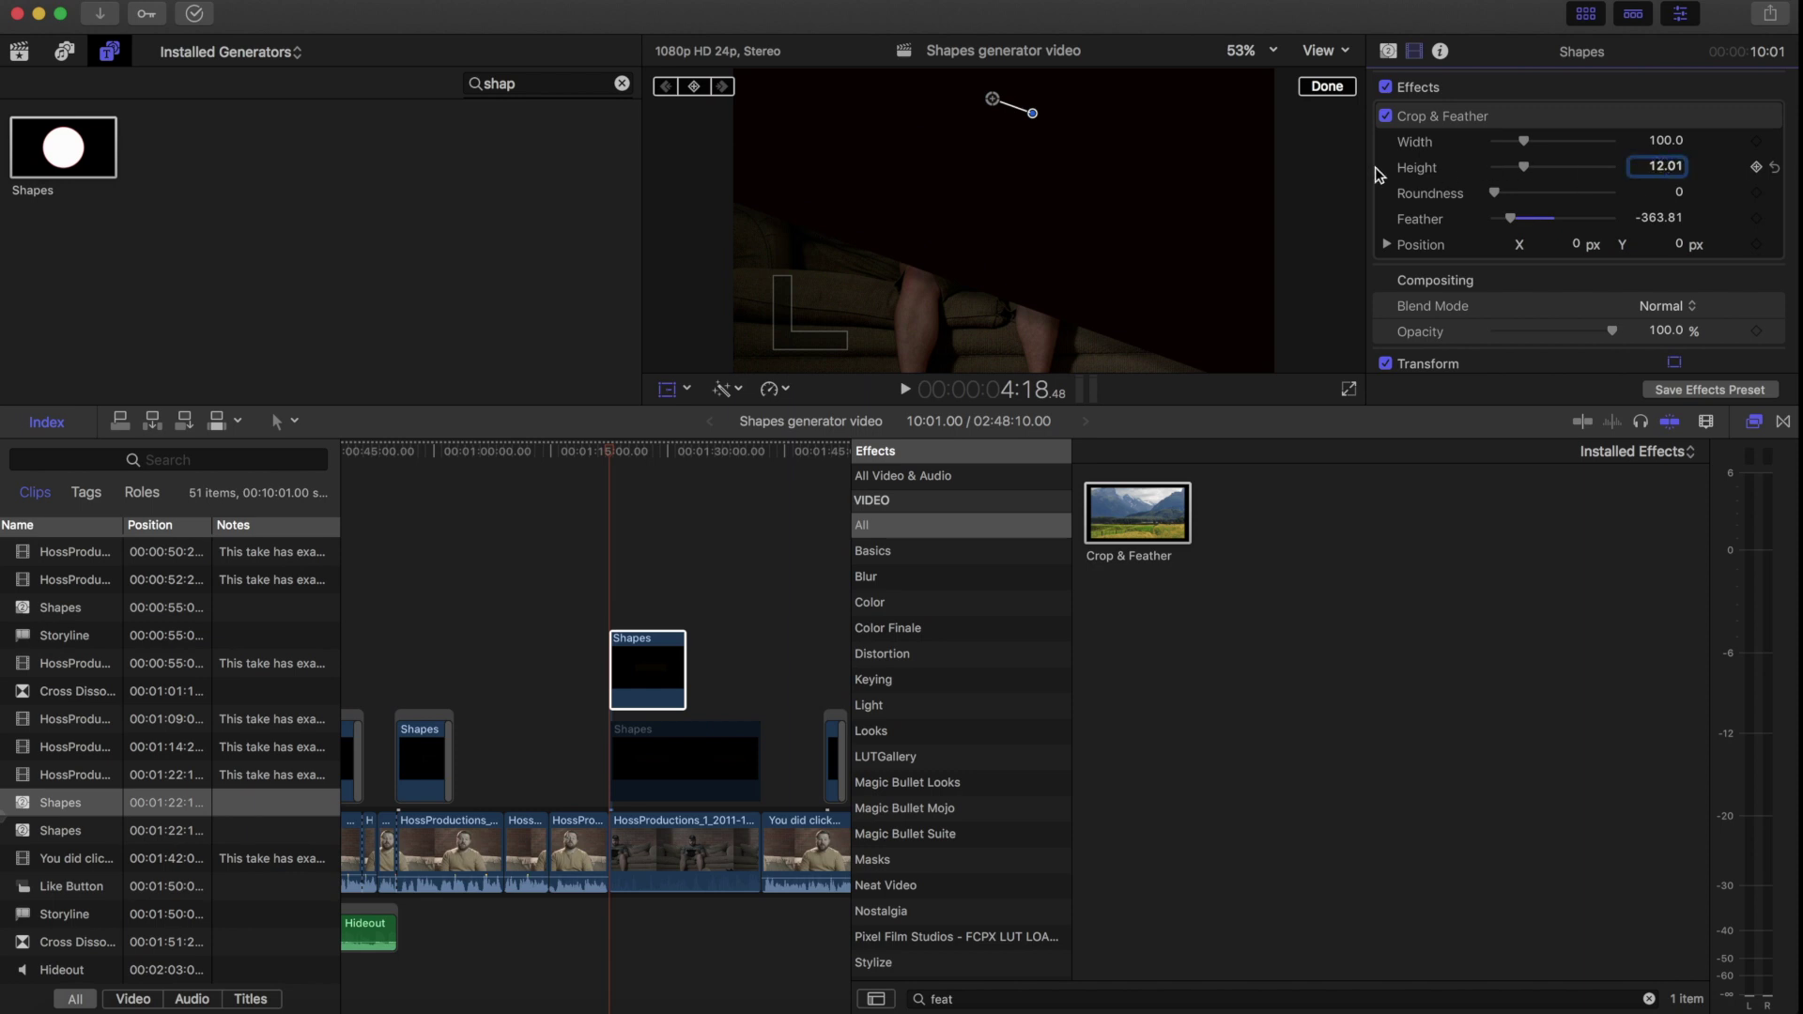
key(Return)
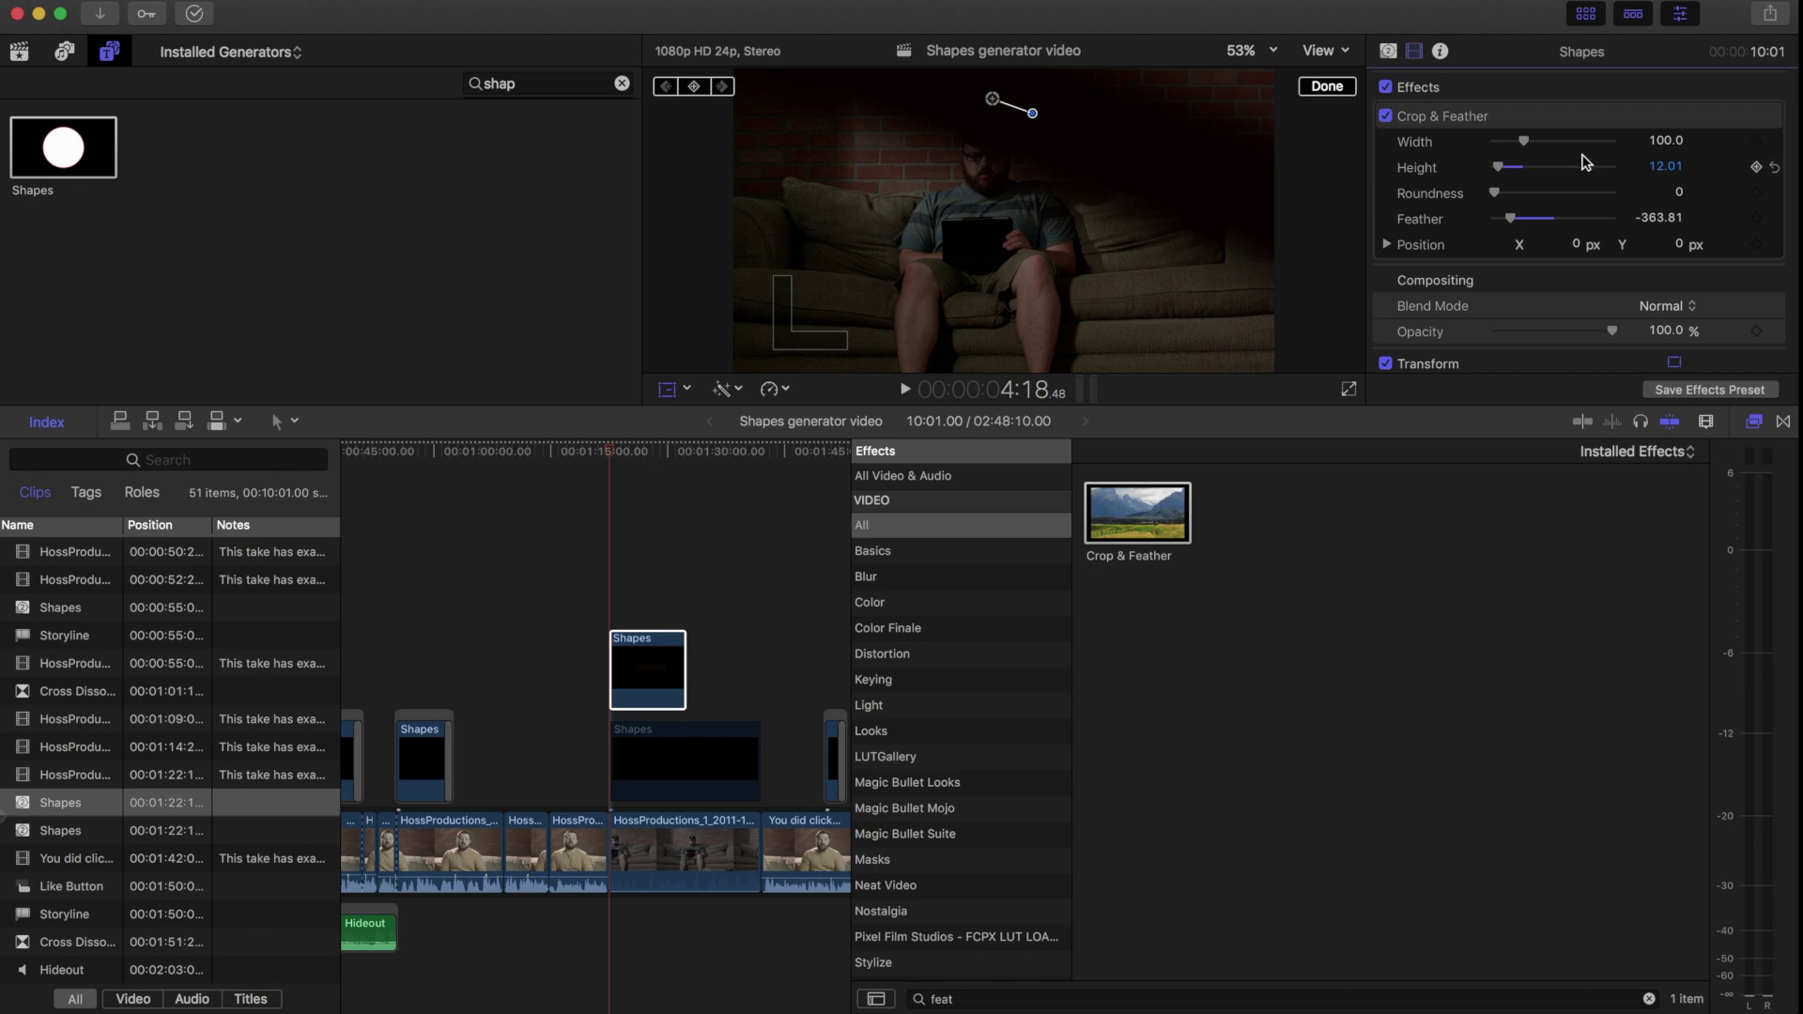
click(1665, 141)
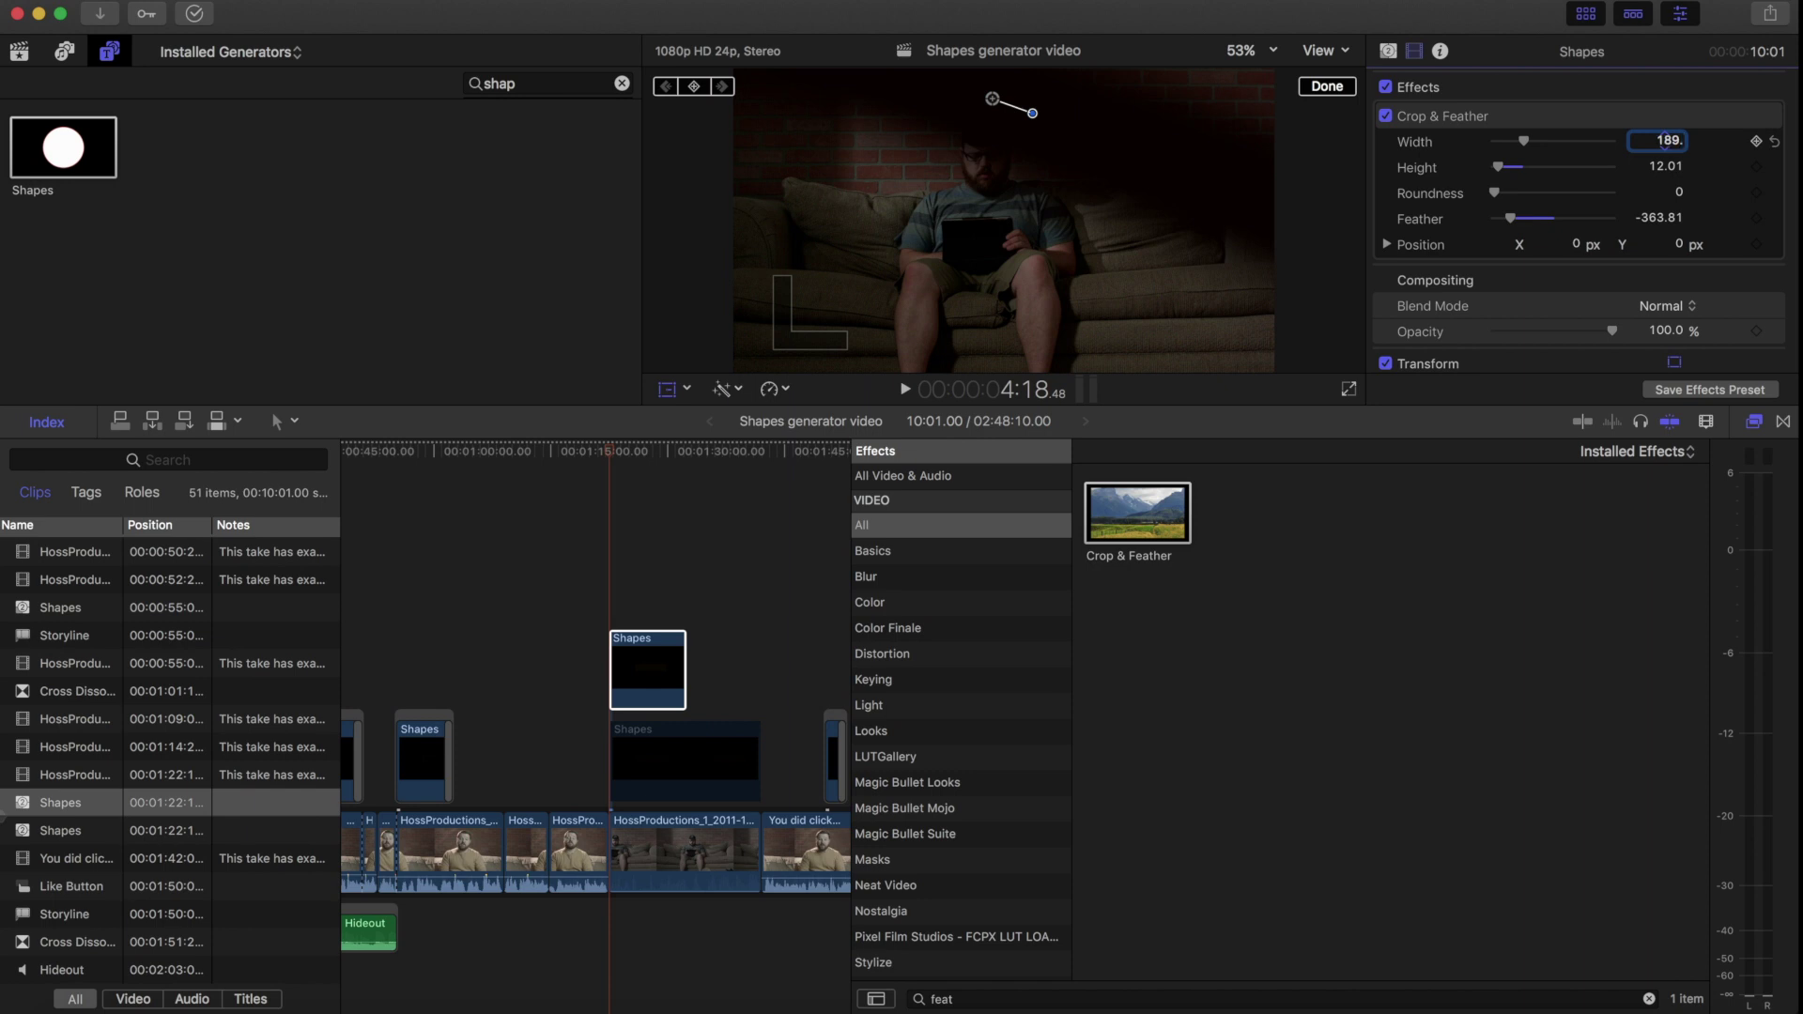
text(189.78)
key(Return)
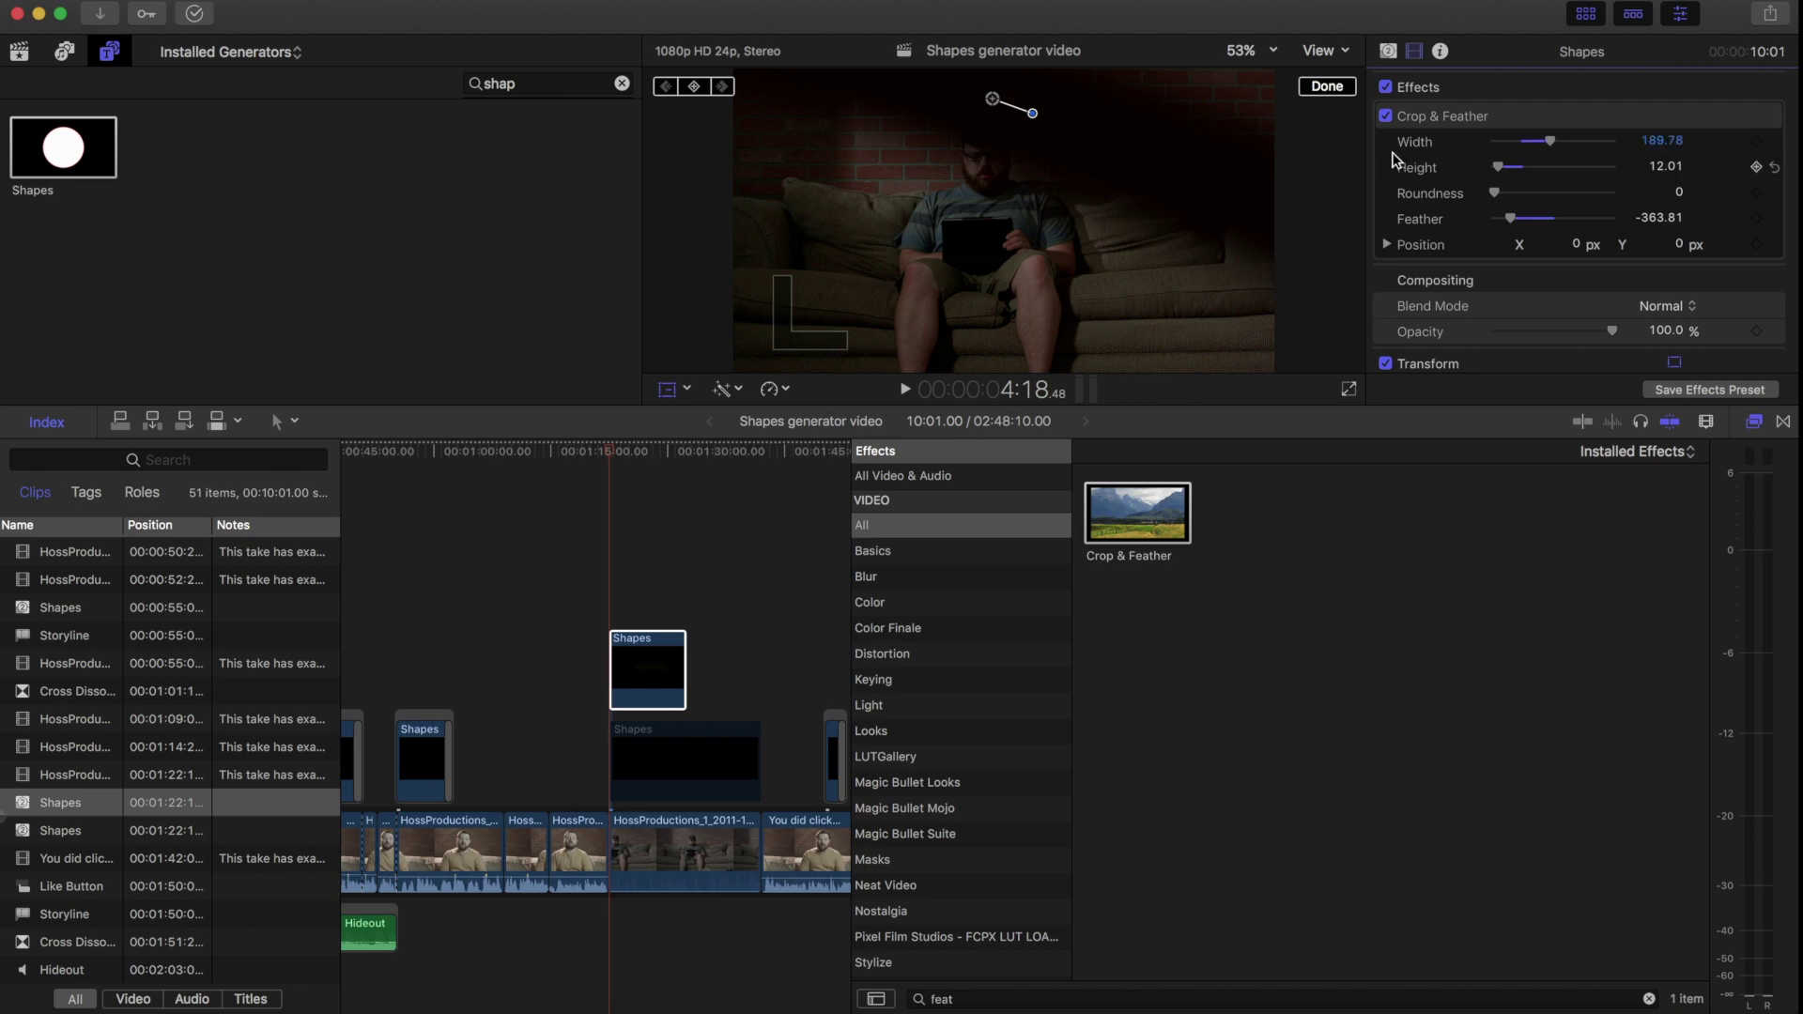
drag(1133, 153, 1145, 112)
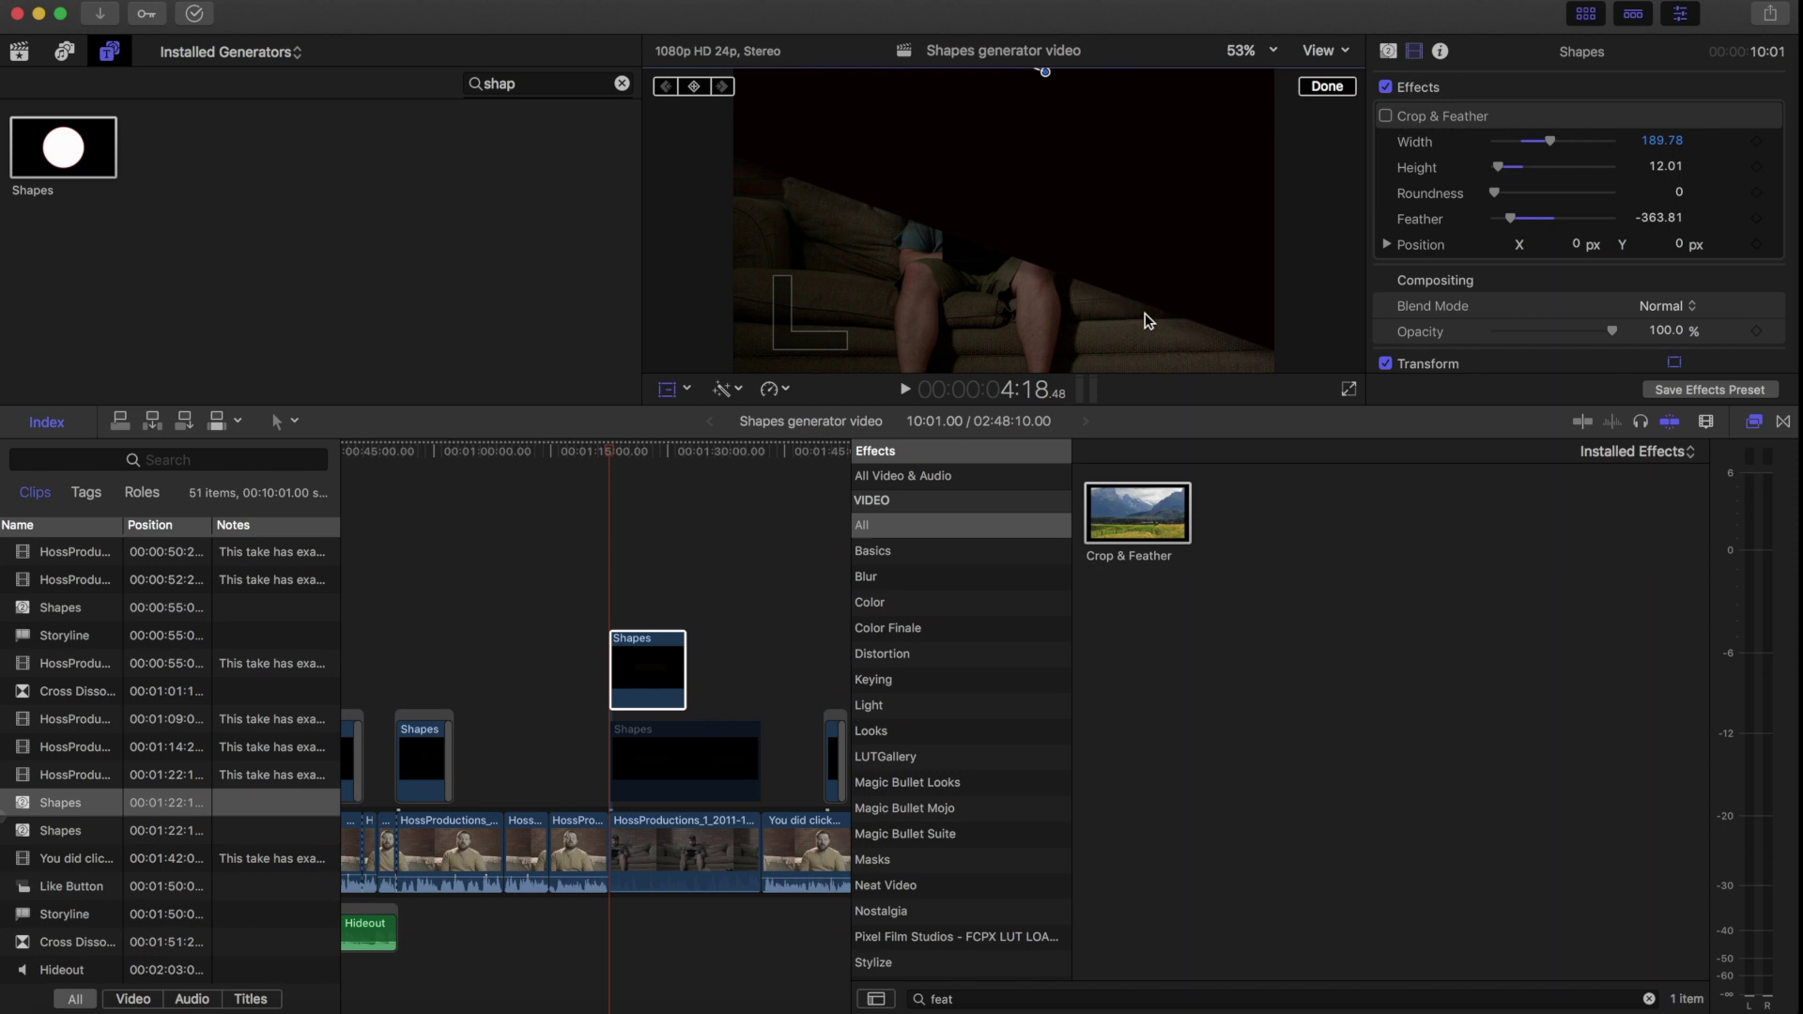
Step: Re-enable Crop & Feather and lower the Shapes clip's opacity to 84.99%
click(1386, 116)
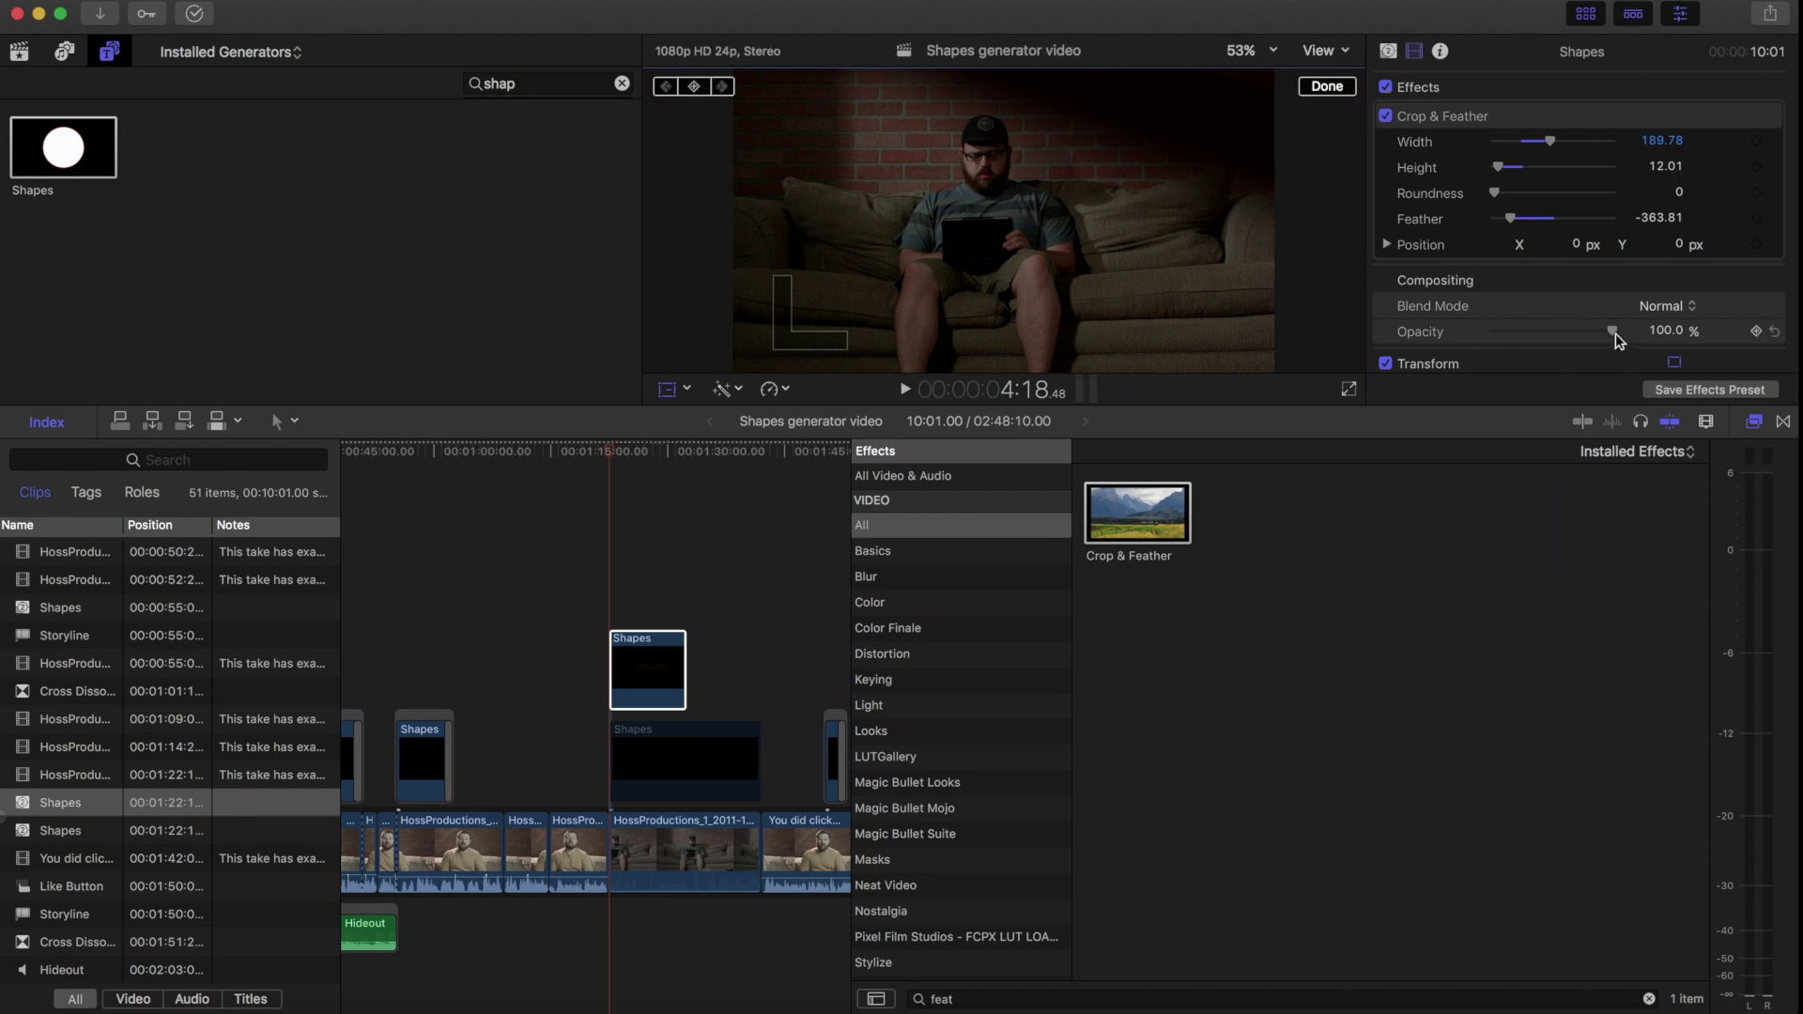
click(1662, 330)
text(8)
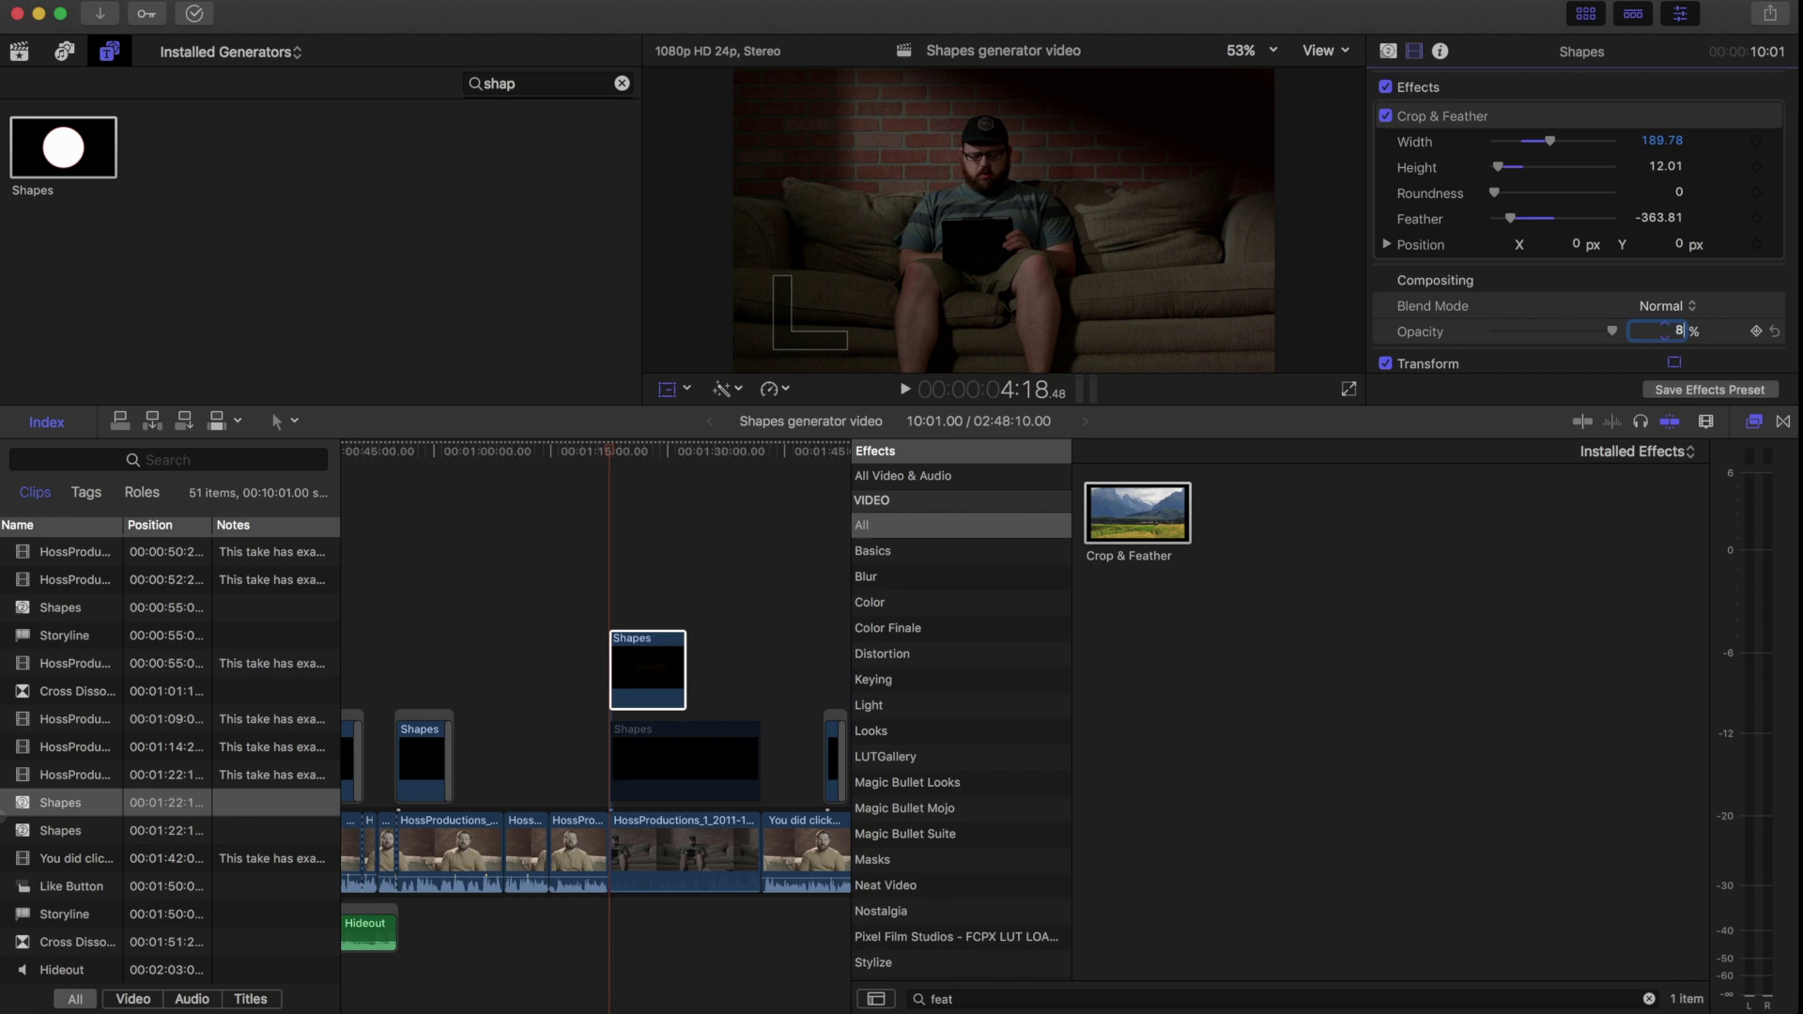
text(4.99)
key(Tab)
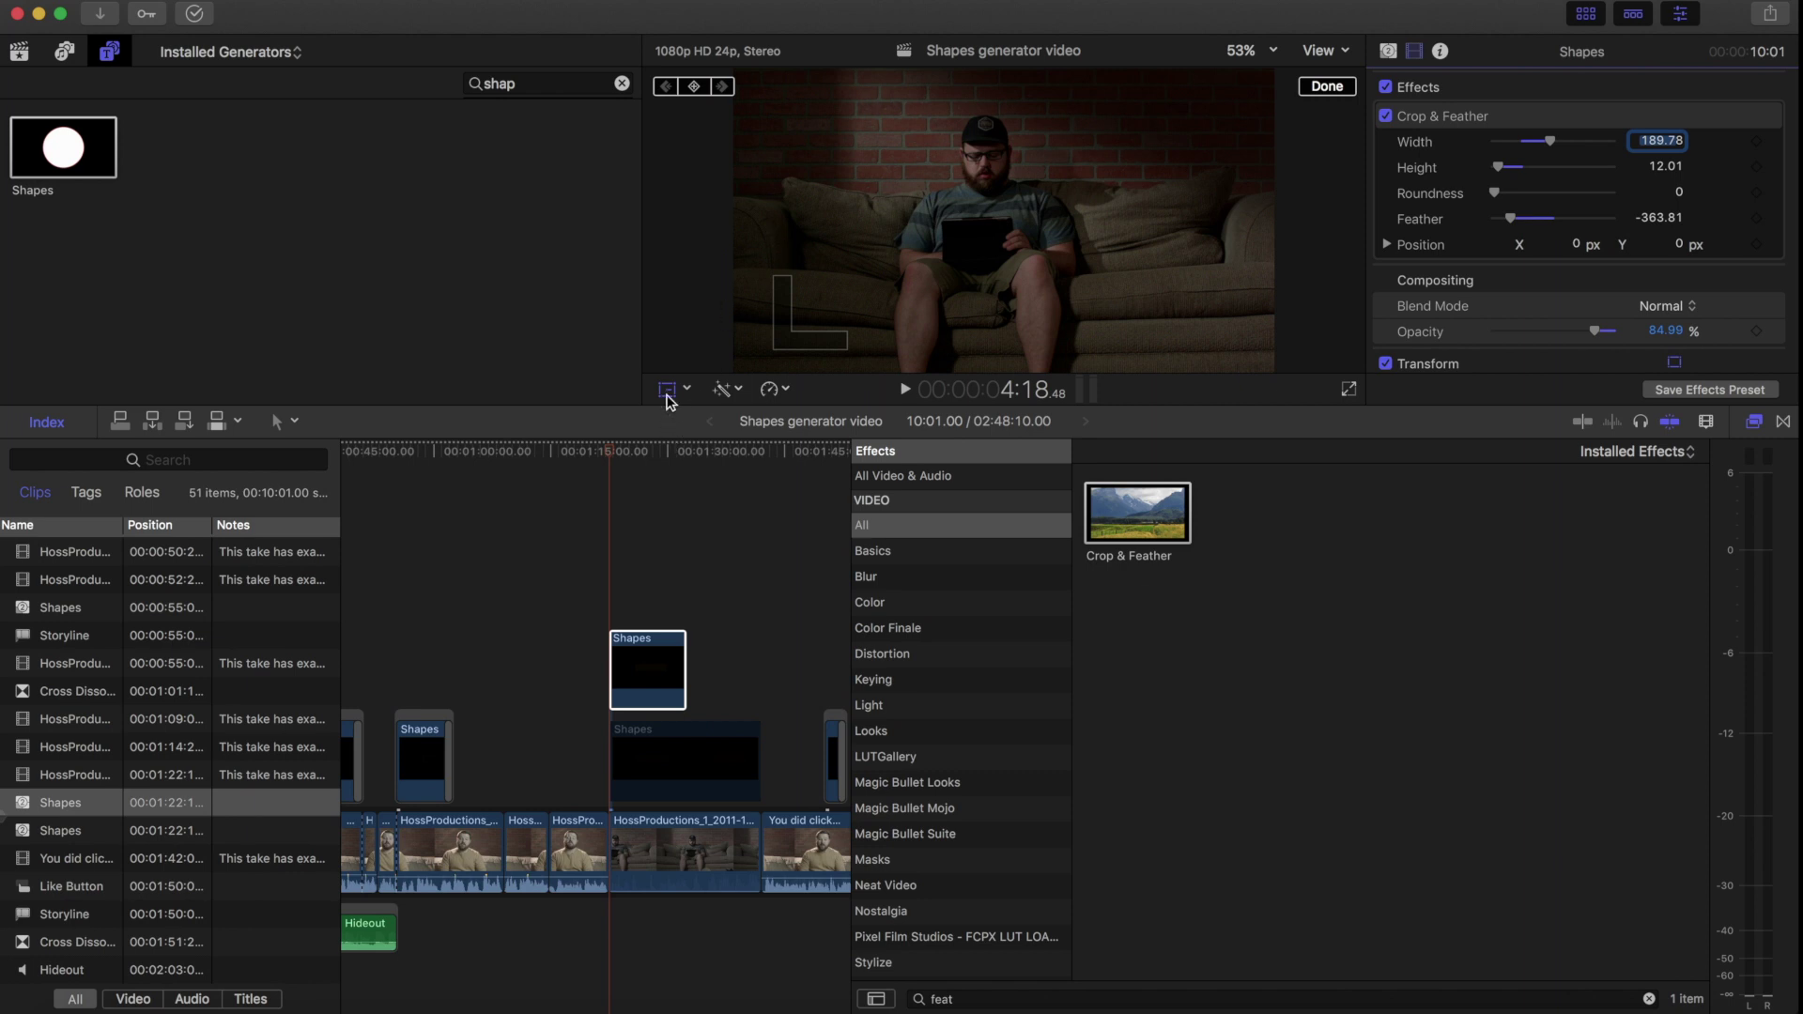
Step: Switch from crop to transform controls and reposition the shadow shape in the frame
click(668, 394)
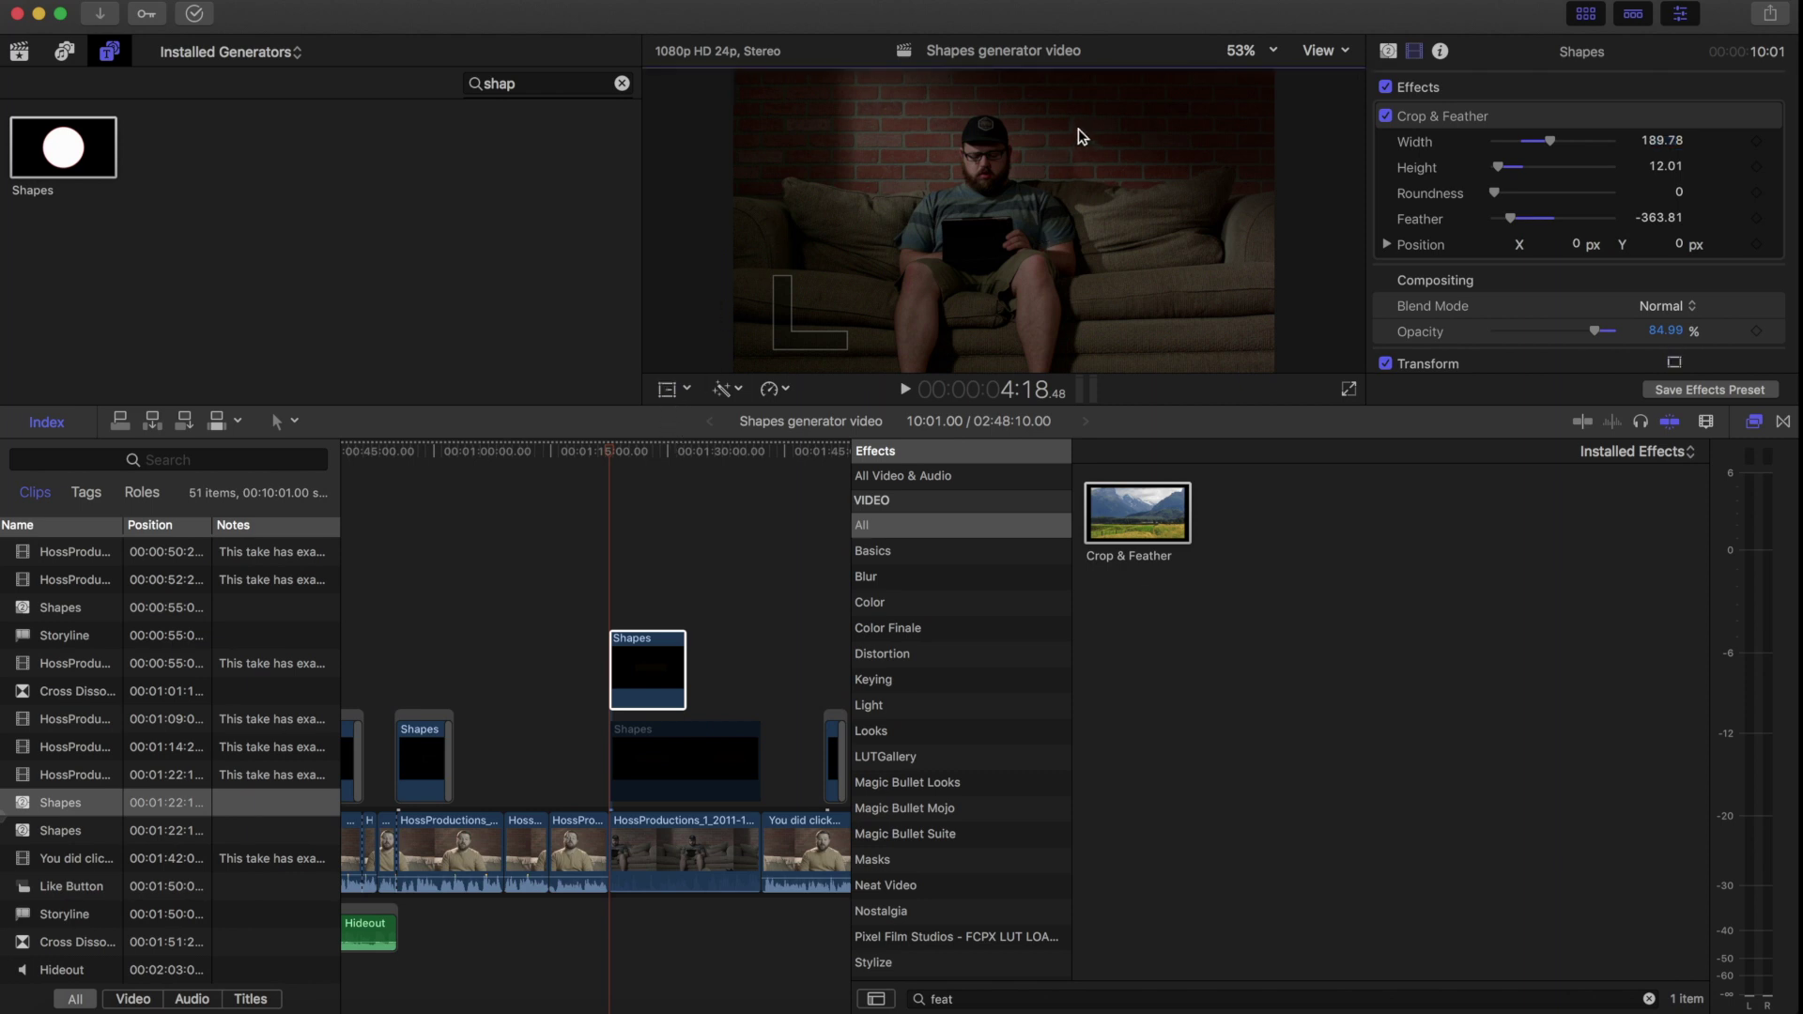
click(668, 390)
mouse_move(1162, 155)
mouse_down()
mouse_move(1128, 141)
mouse_move(1170, 161)
mouse_up()
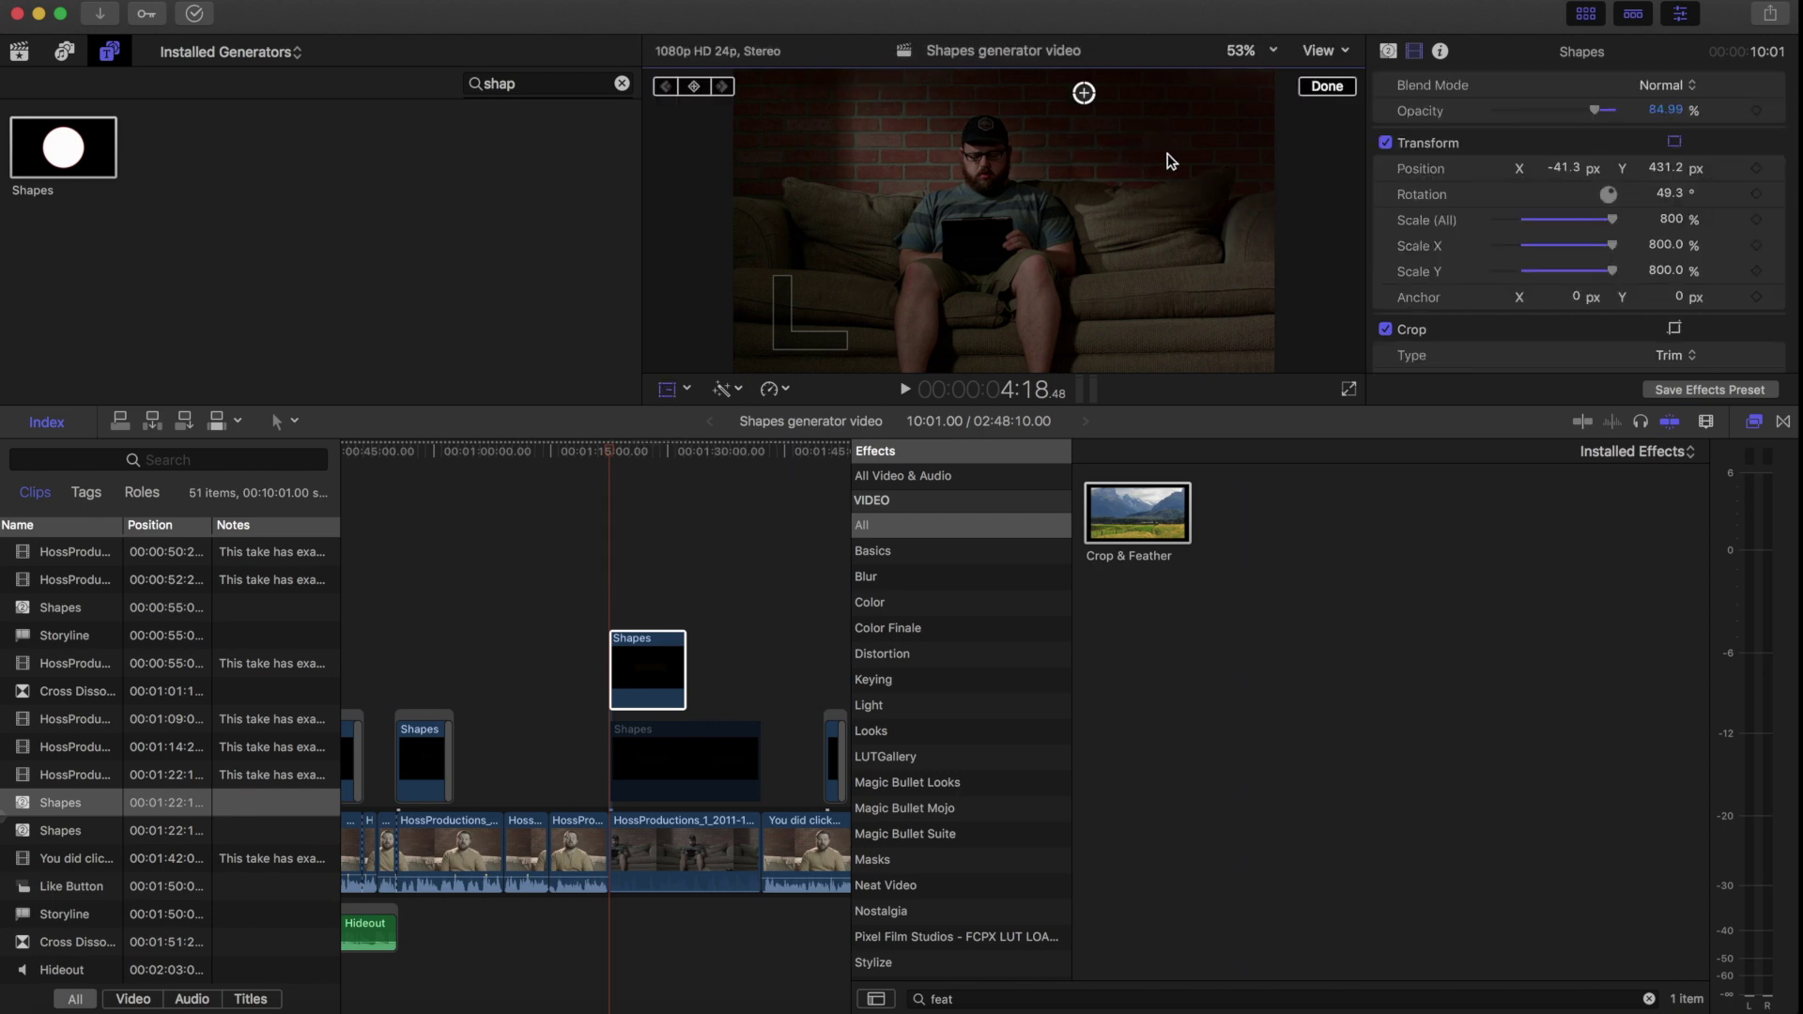
Step: Nudge the shadow shape, then drag the Shapes clip's end out to a 19:11.00 duration
click(614, 648)
click(639, 659)
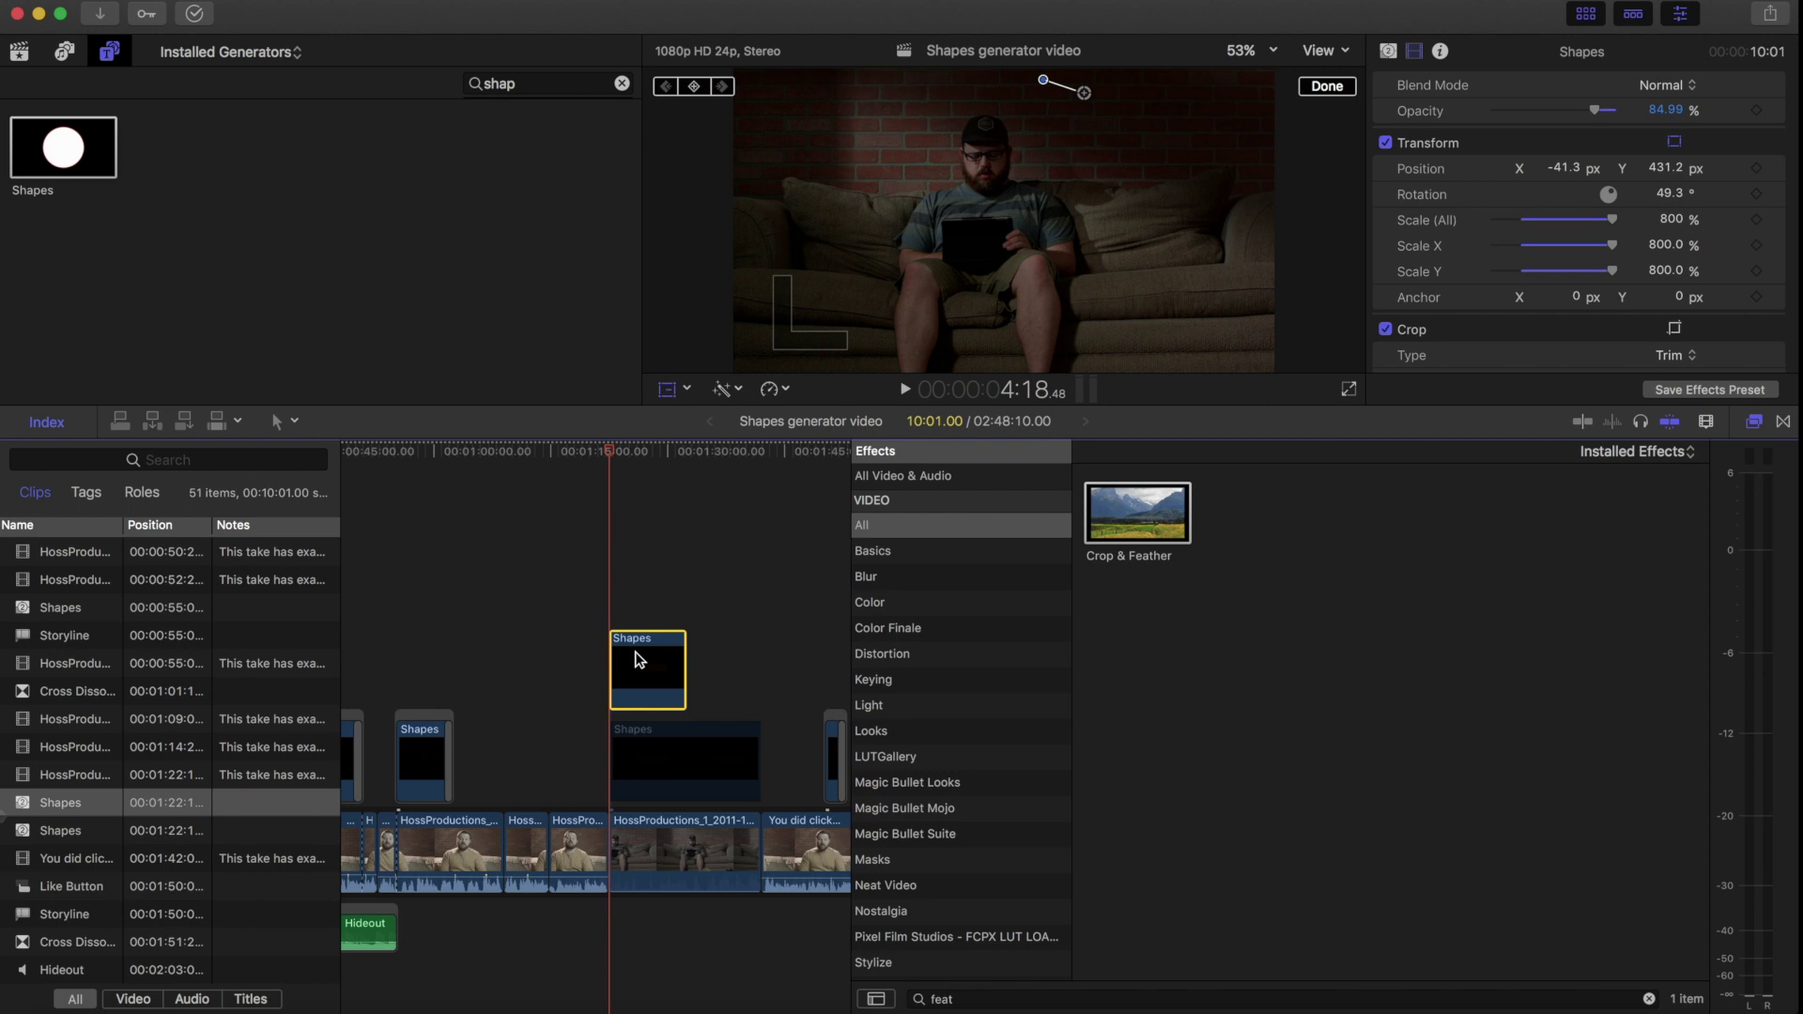
drag(1148, 145, 1153, 134)
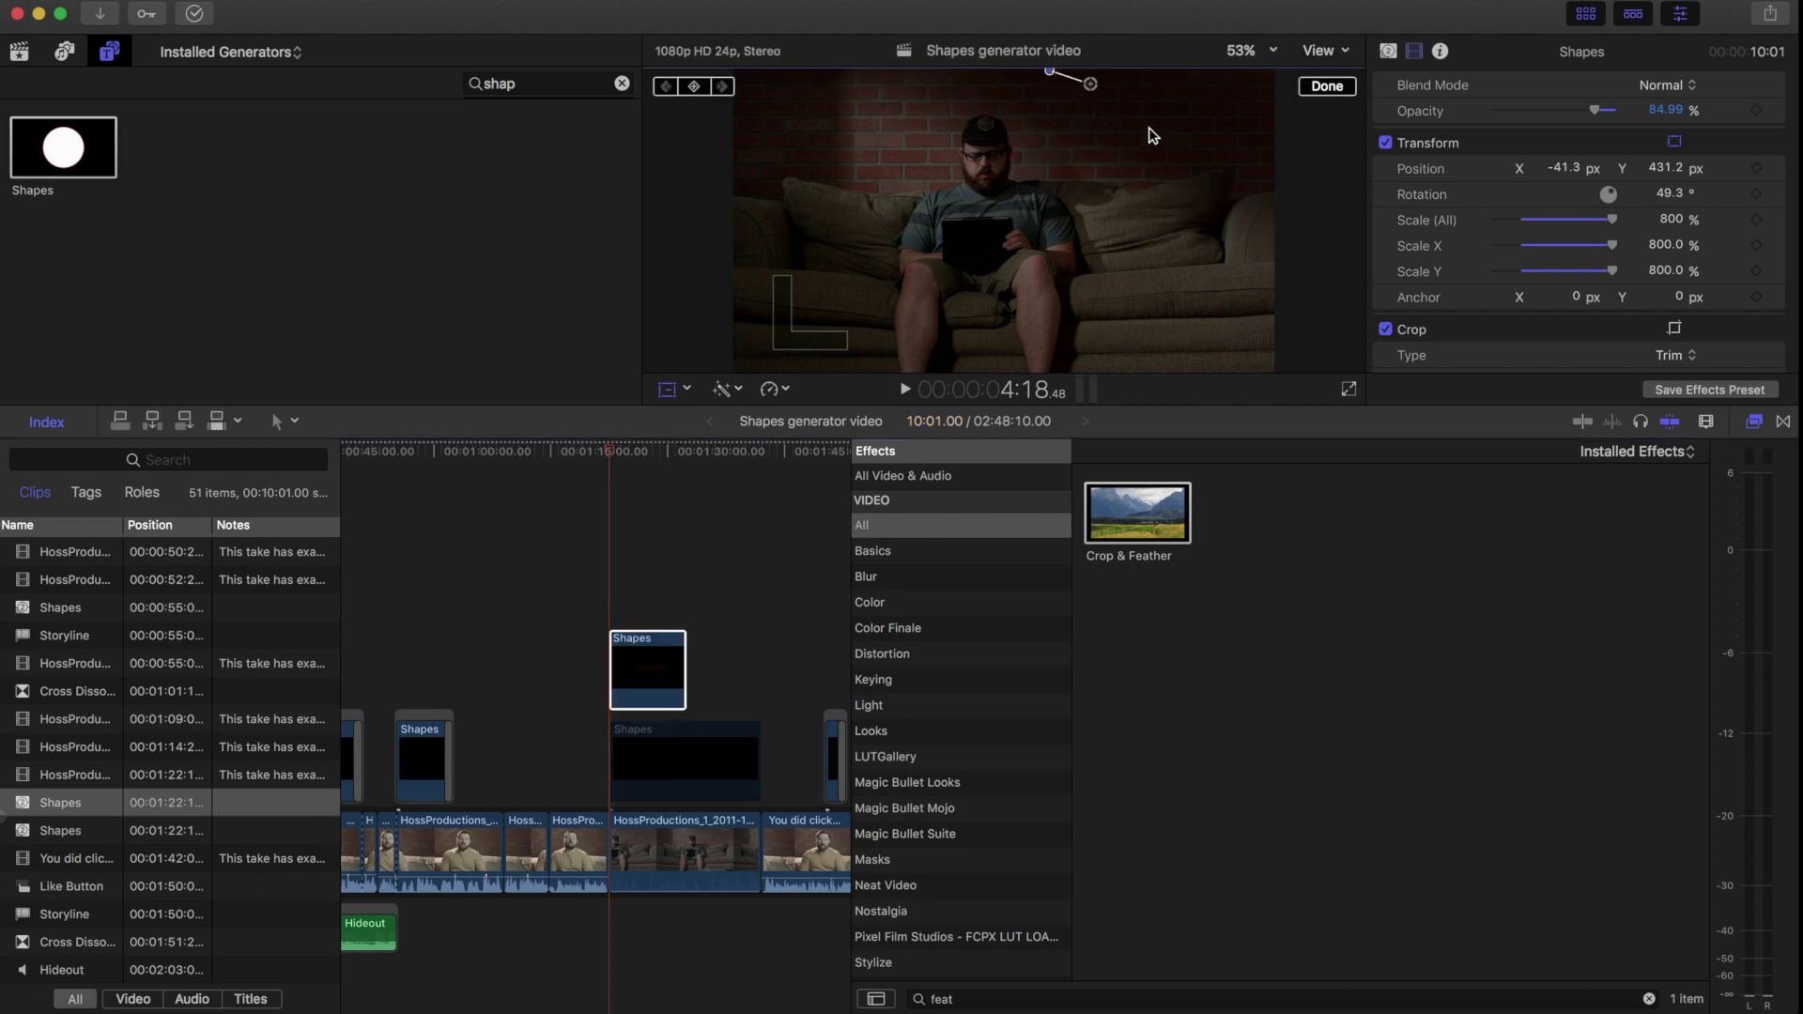
drag(686, 669, 763, 682)
click(685, 517)
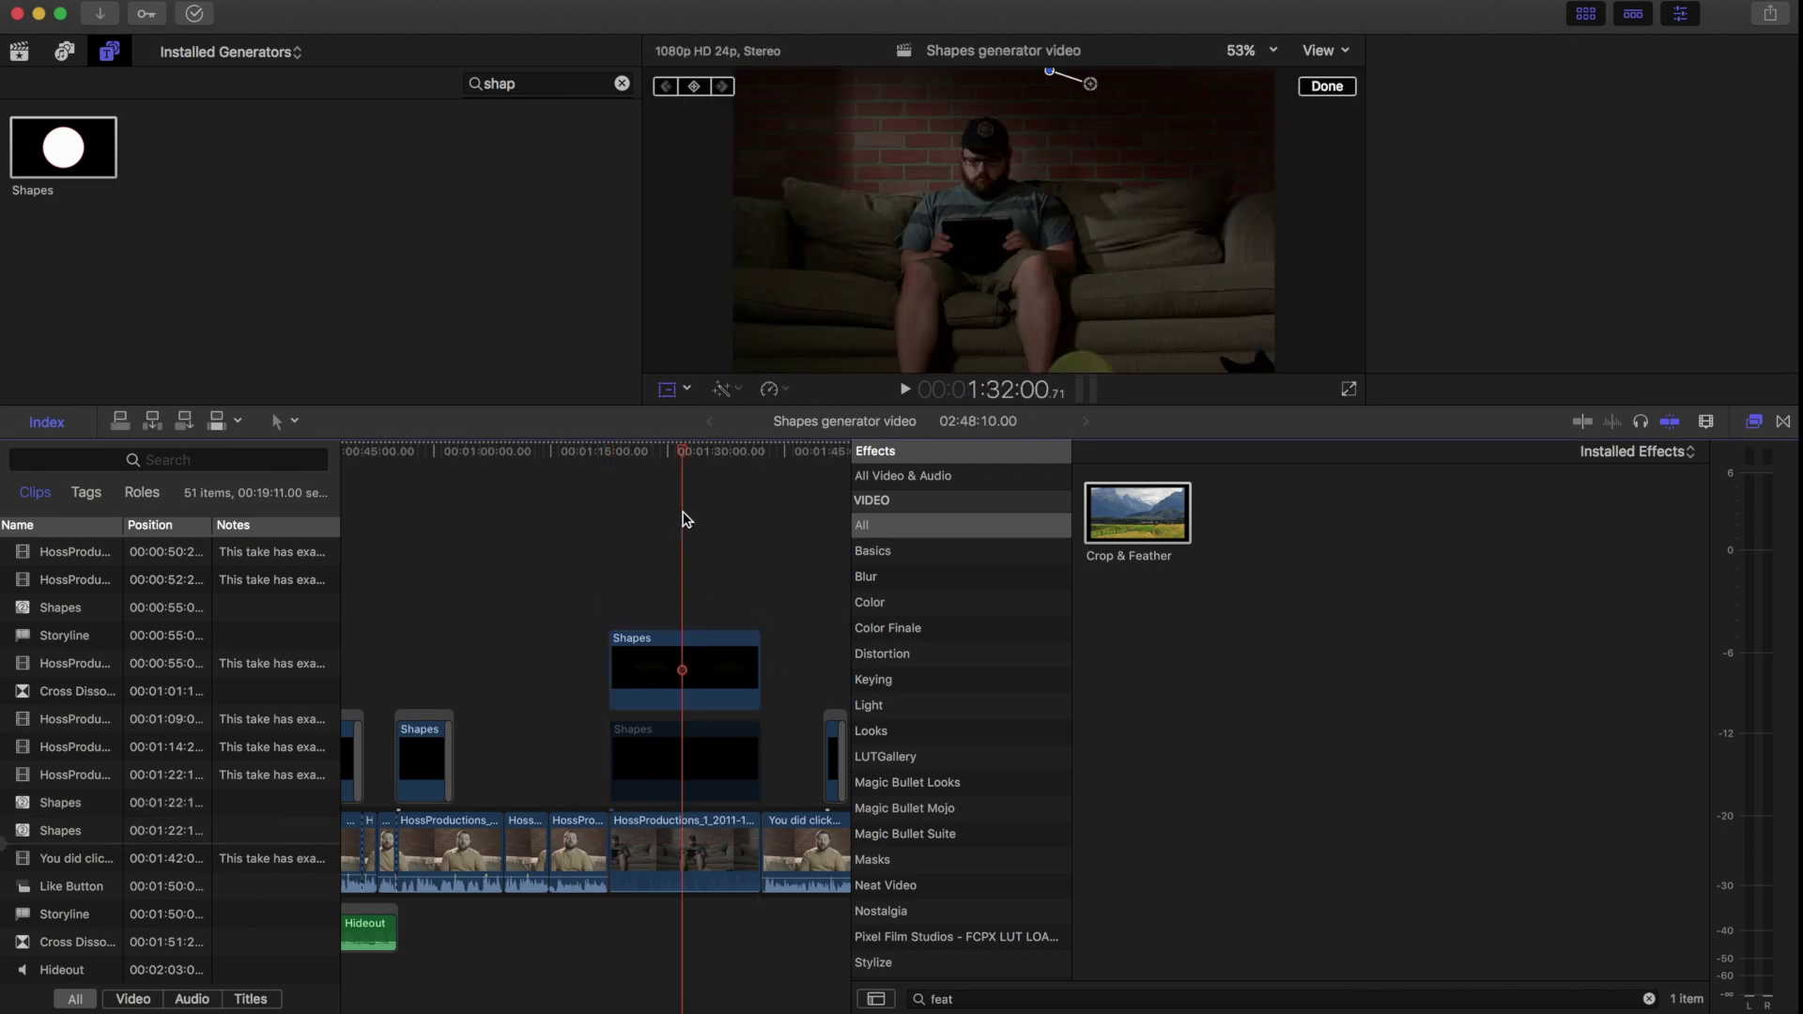